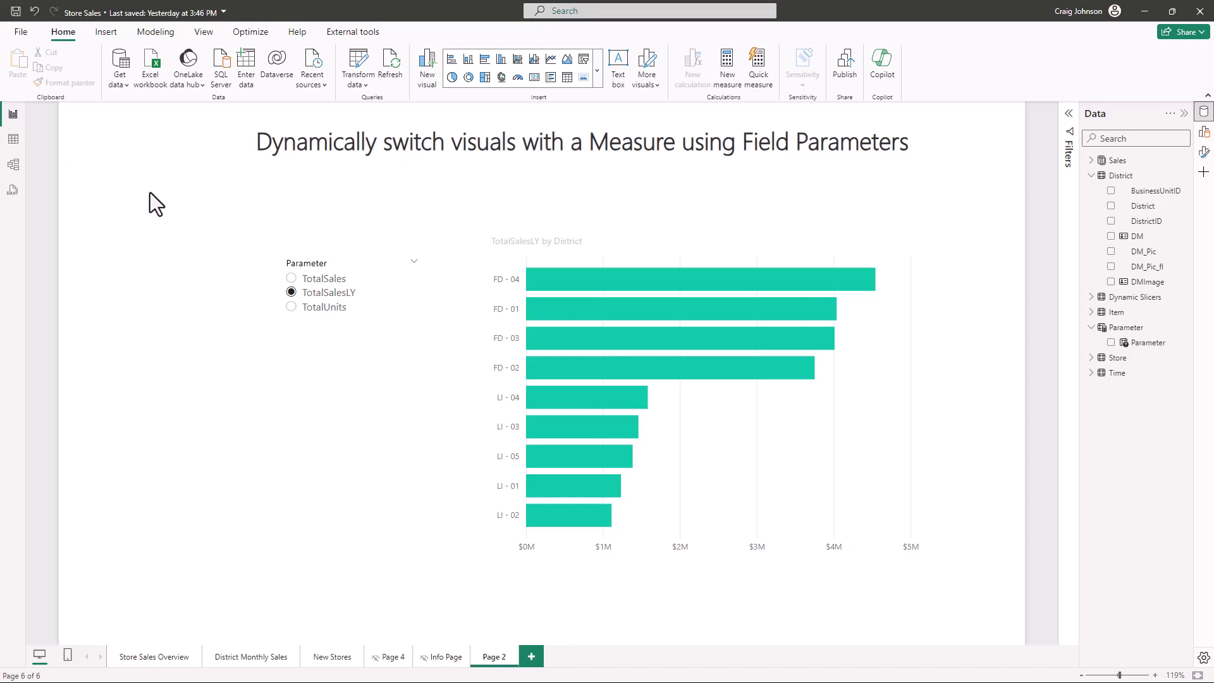
- Look through the Store Sales Overview and District Monthly Sales pages, then return to Page 2
click(149, 657)
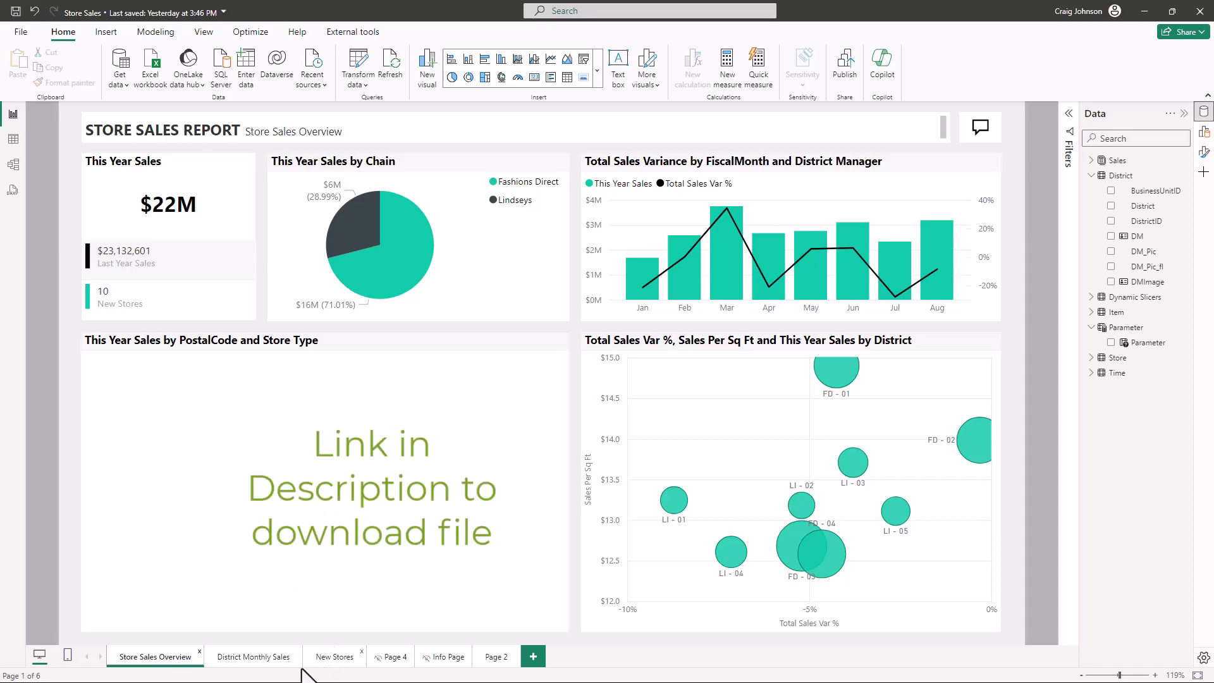
click(245, 657)
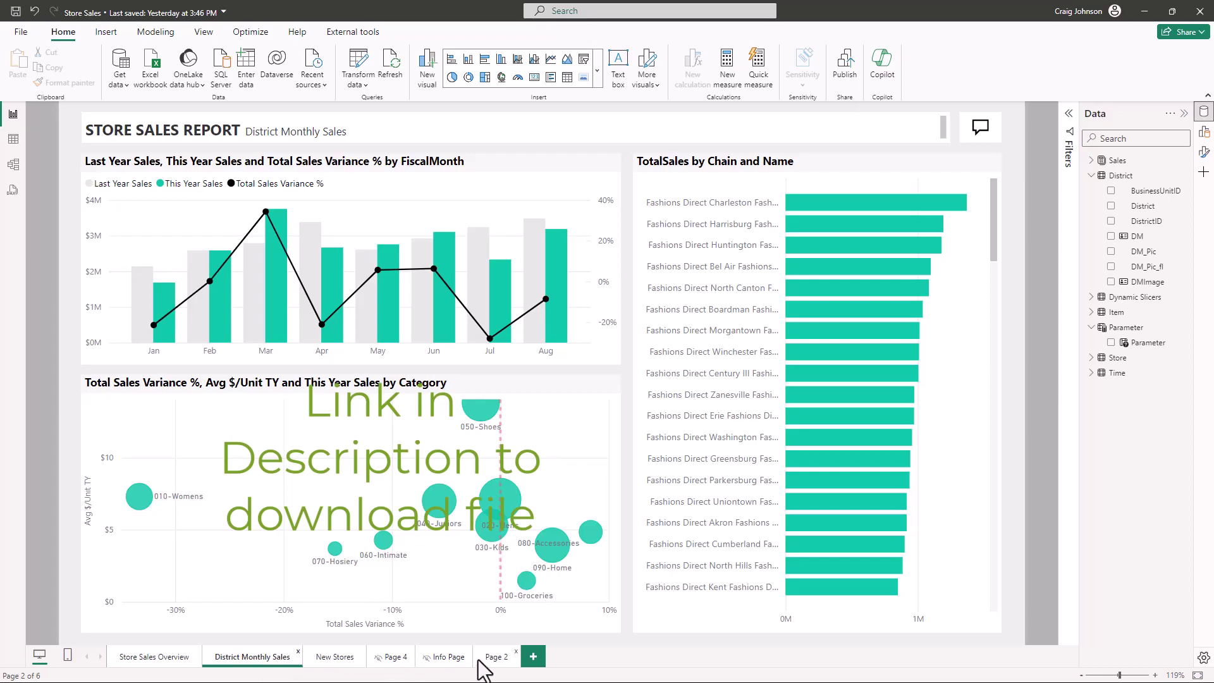
click(497, 658)
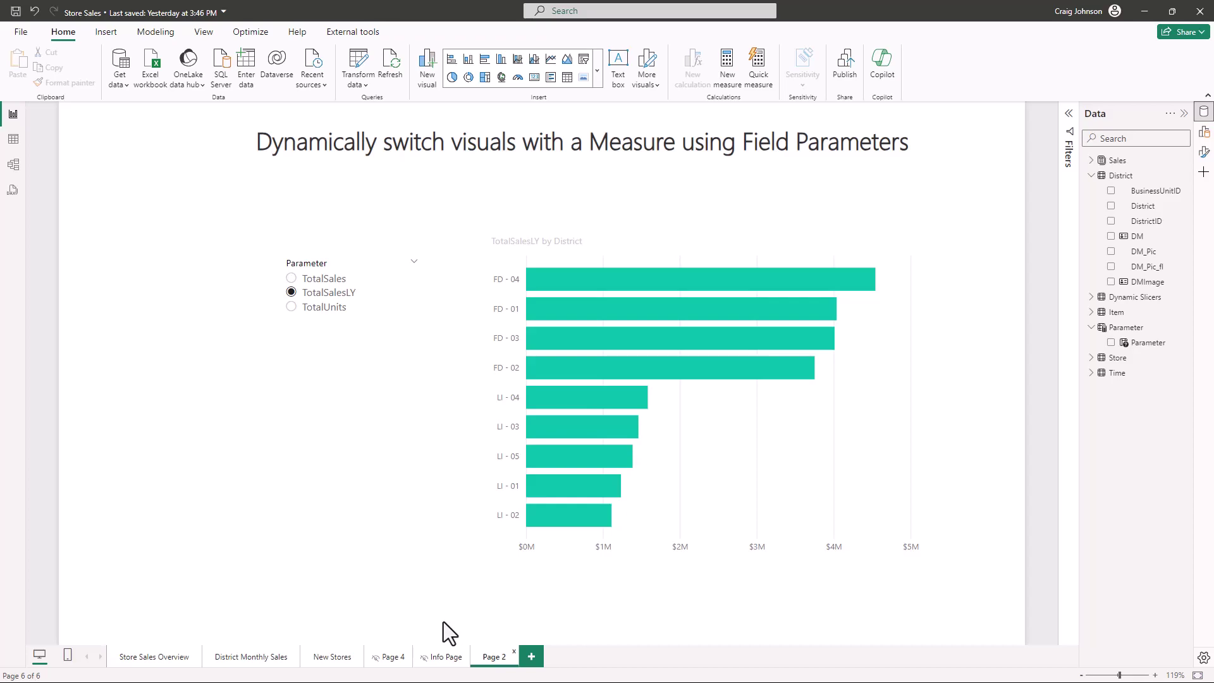
- Switch the District chart to TotalSales, then TotalSalesLY, ending on TotalUnits
click(408, 346)
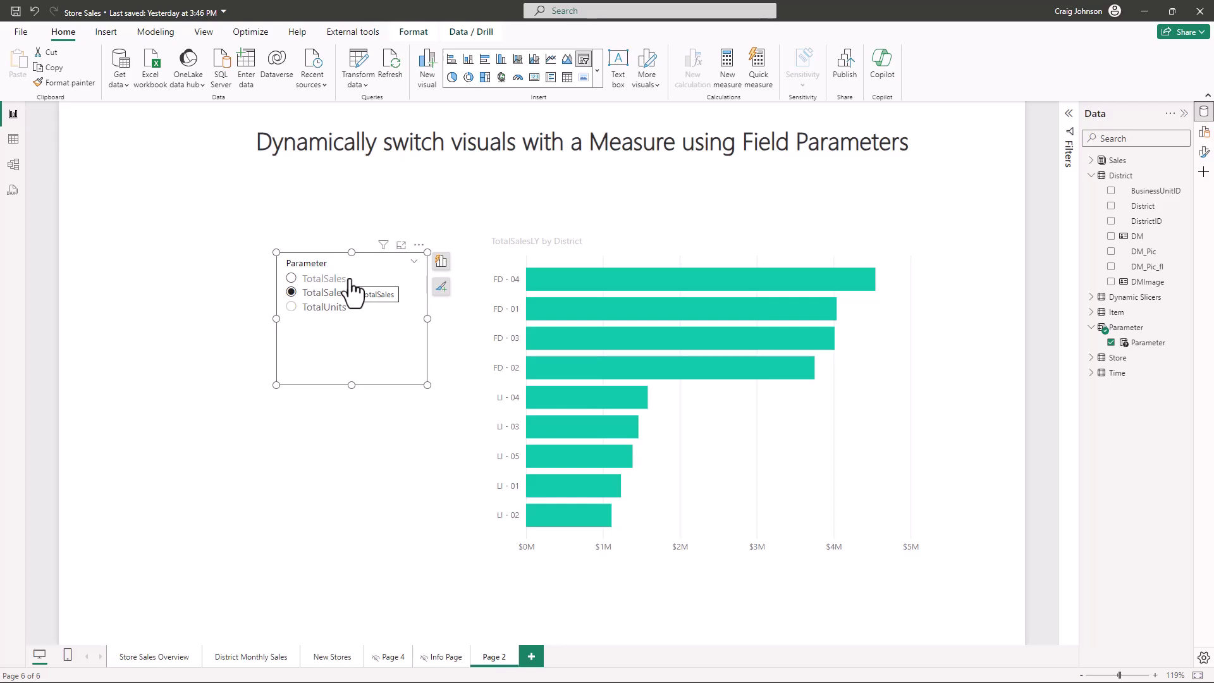
click(291, 278)
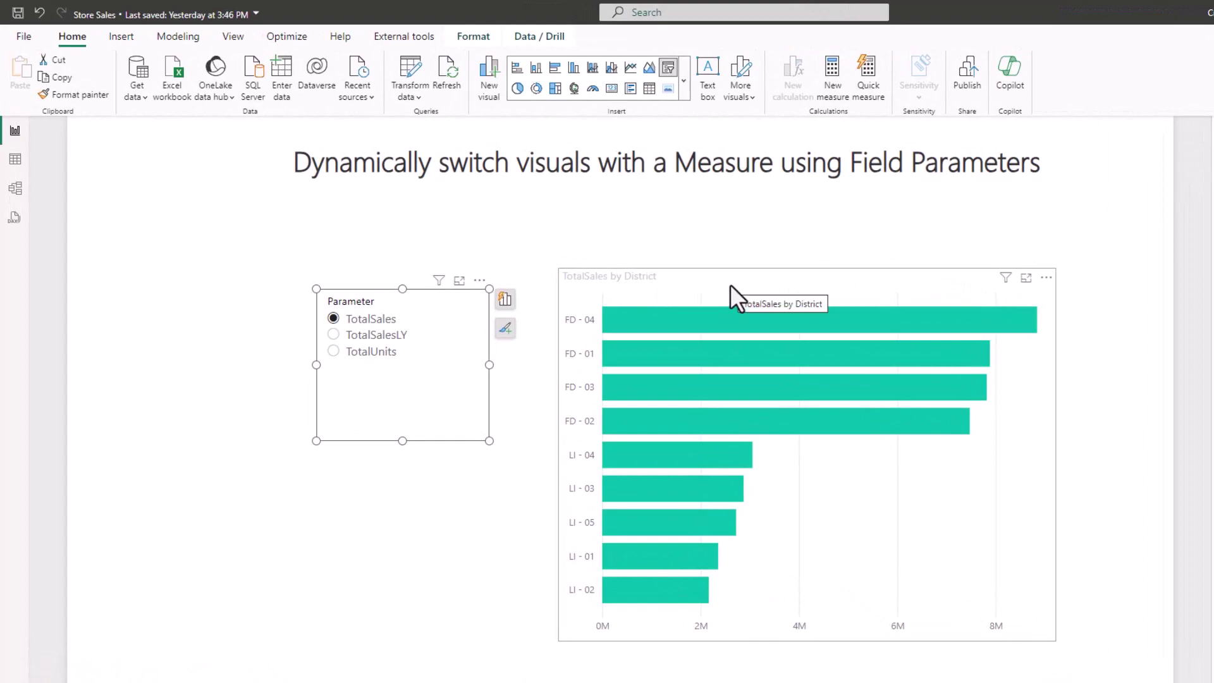
click(333, 335)
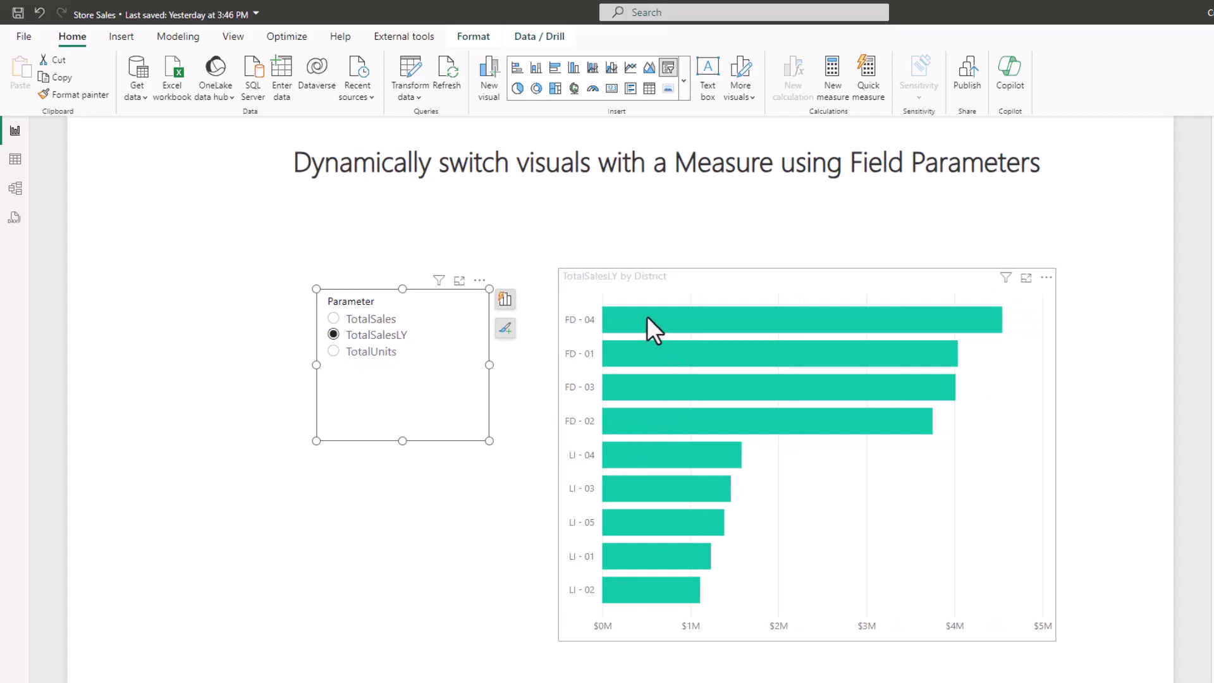
mouse_move(649, 343)
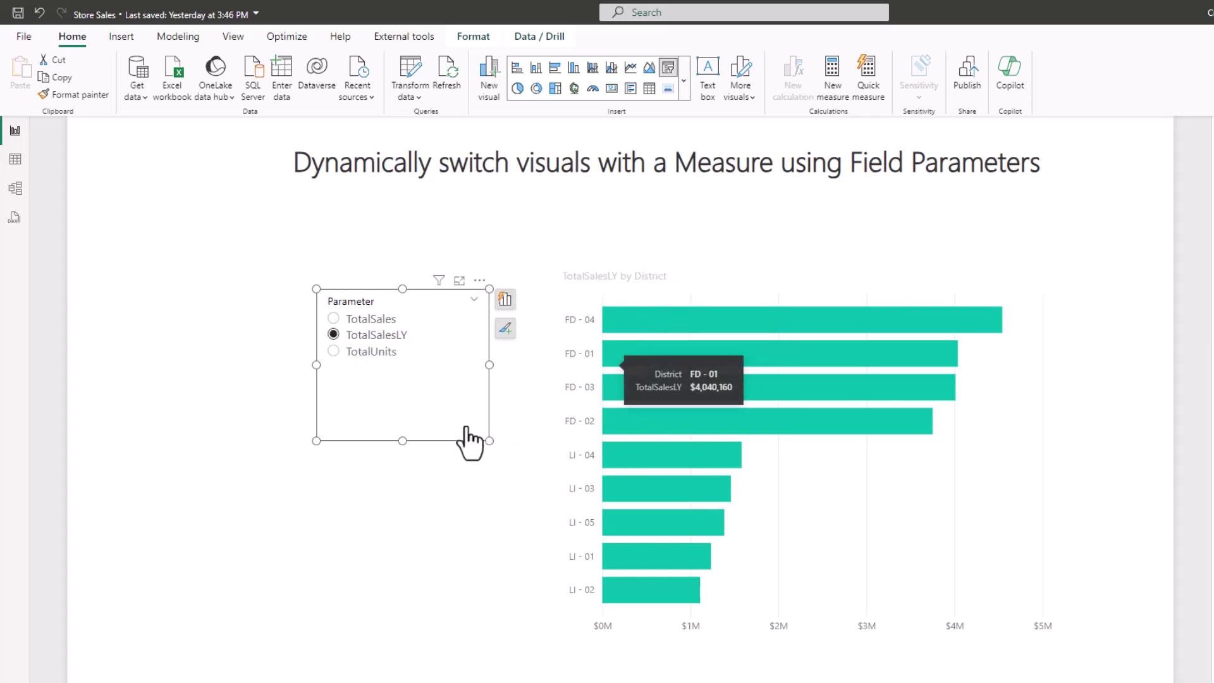
click(333, 352)
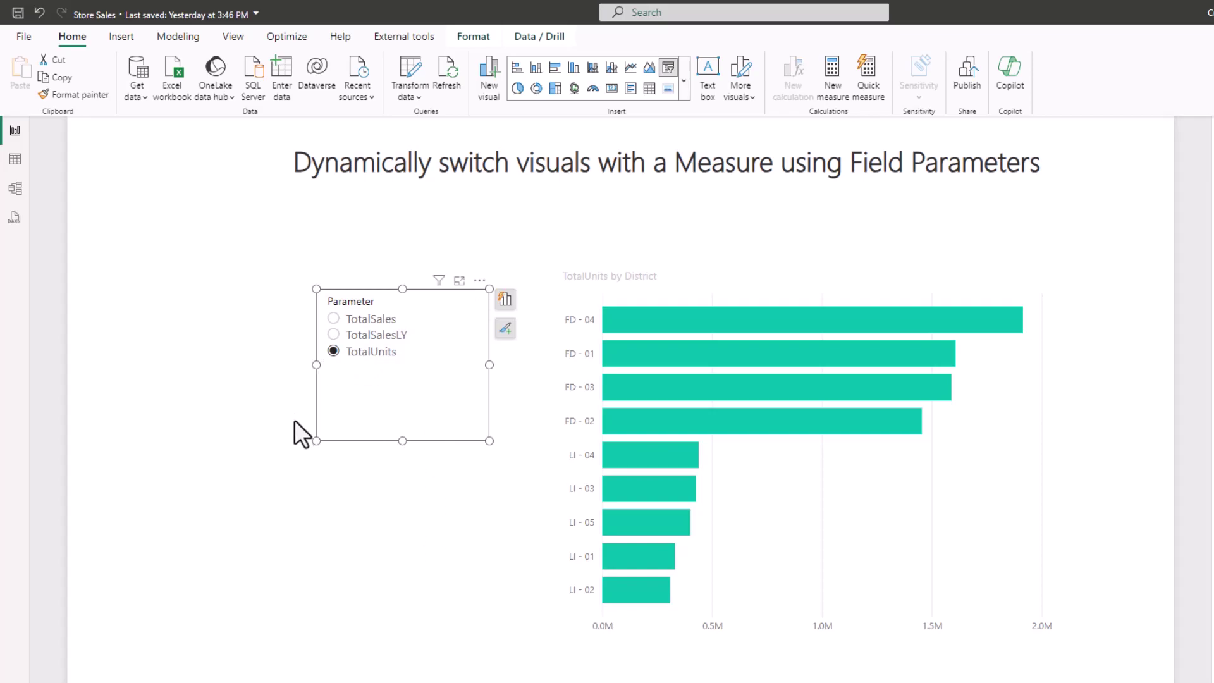
- Flip the District chart through TotalSales, TotalUnits and TotalSalesLY, ending back on TotalUnits
click(333, 320)
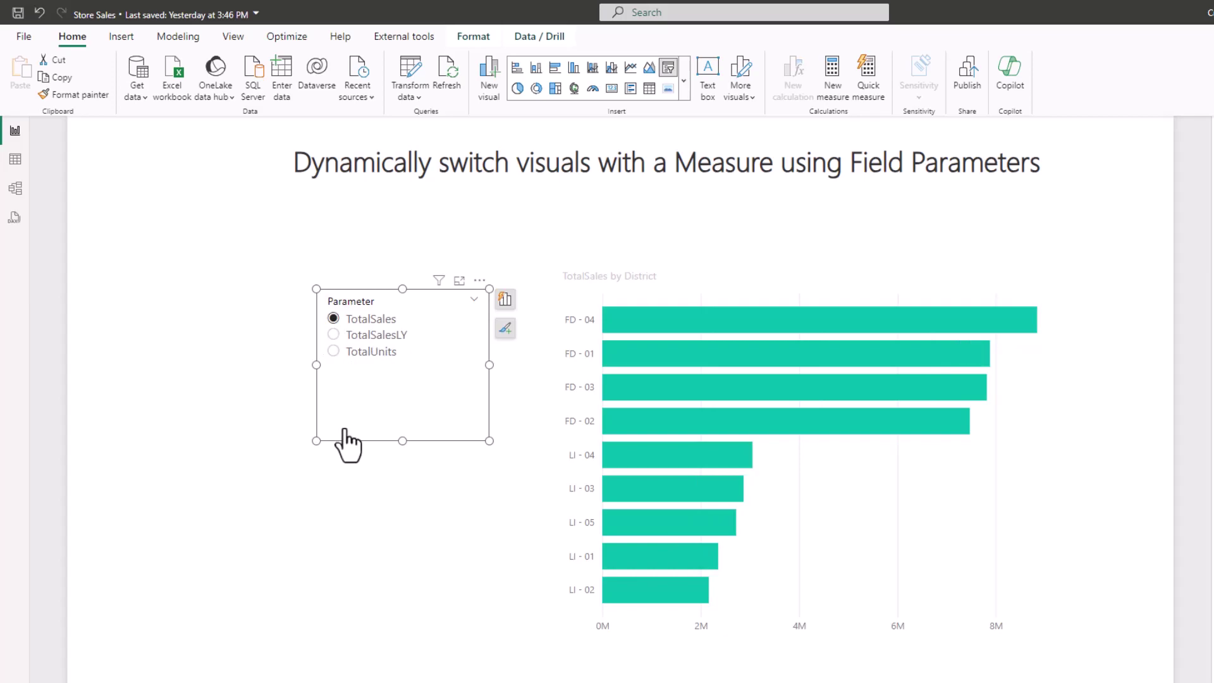
click(333, 351)
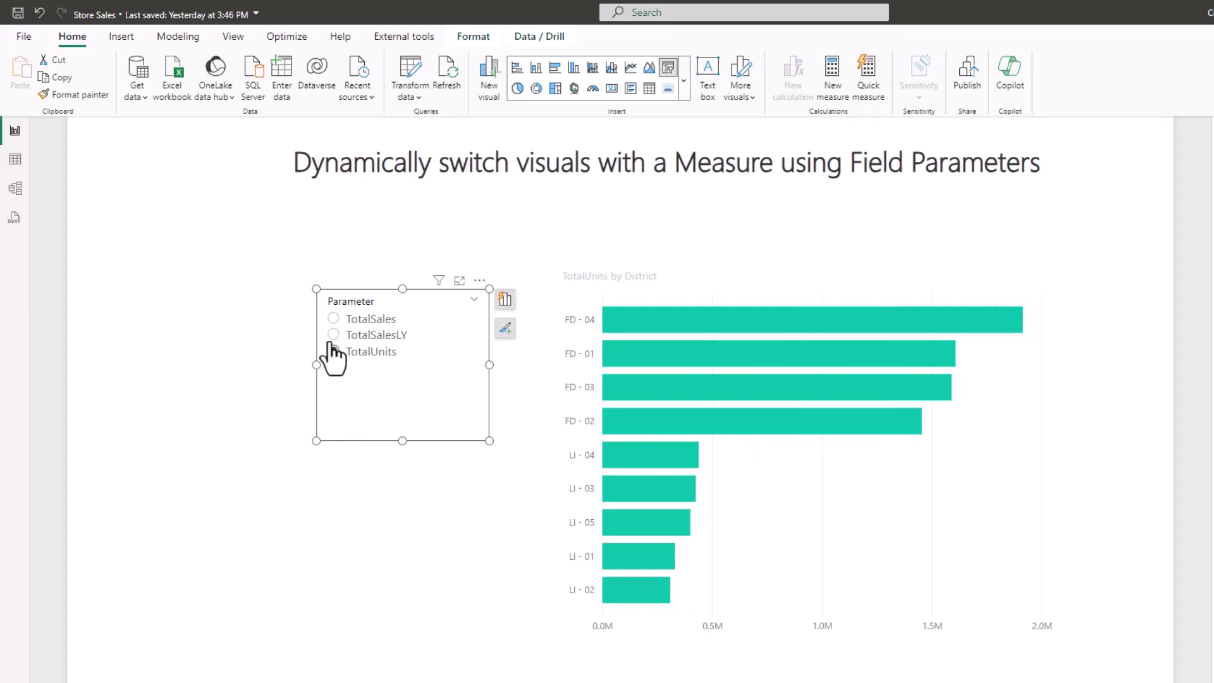
click(333, 336)
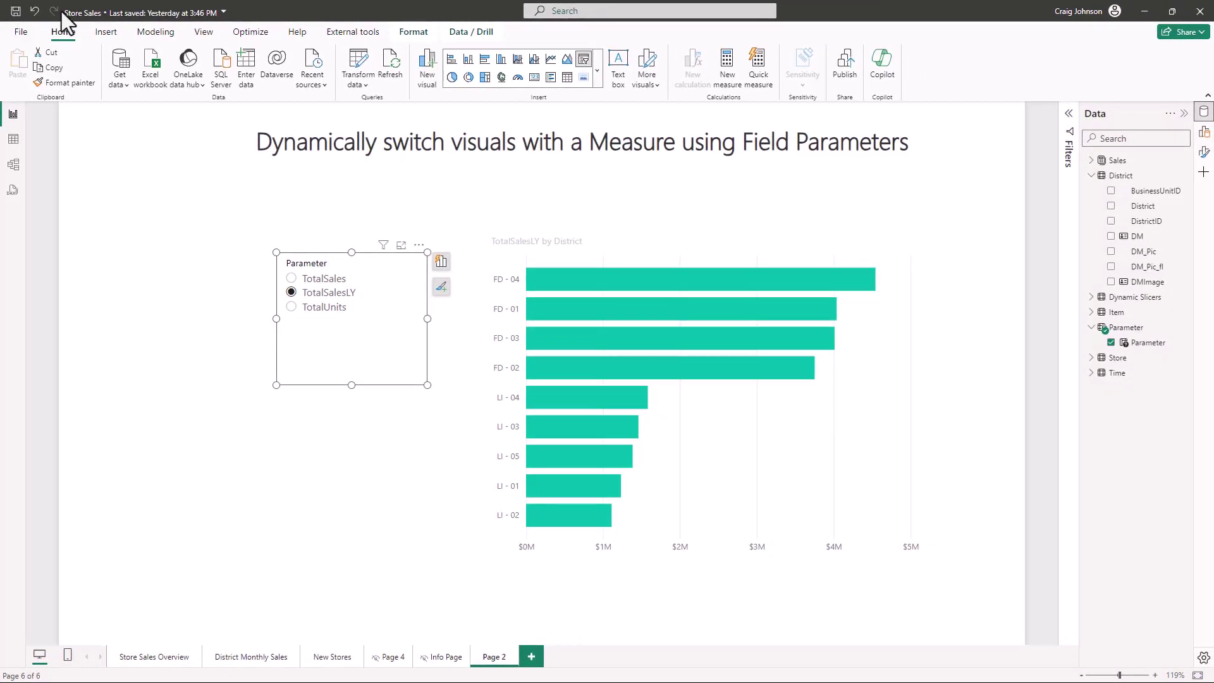
click(292, 307)
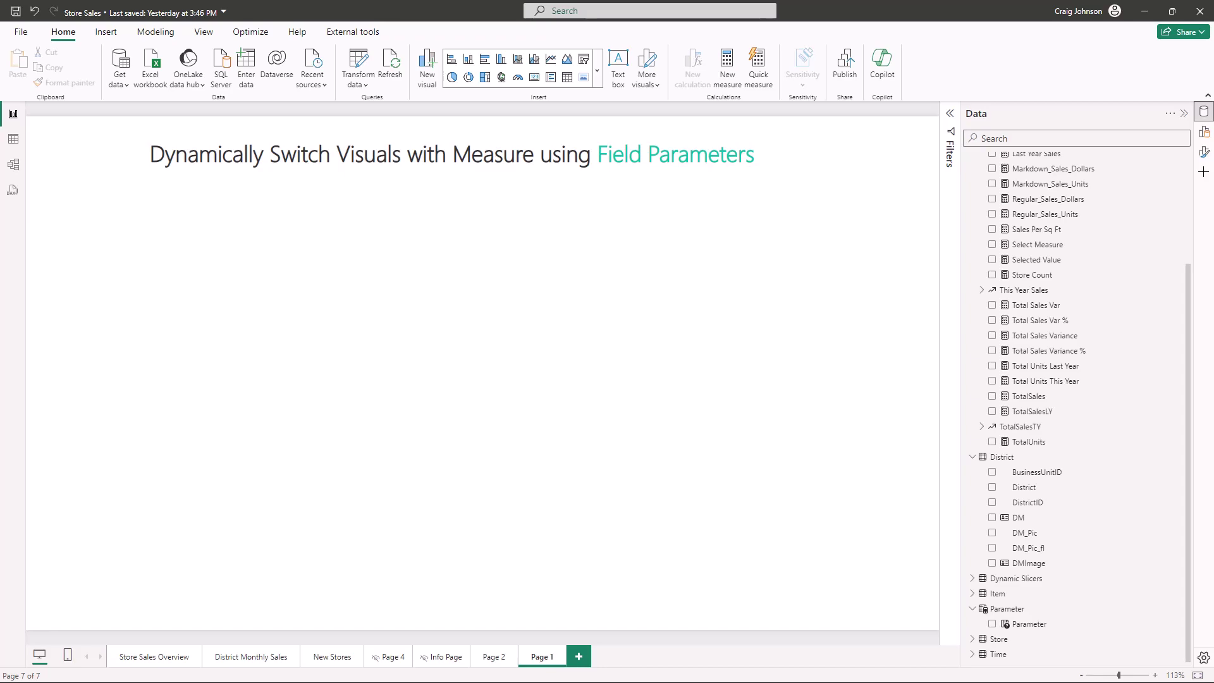
click(151, 660)
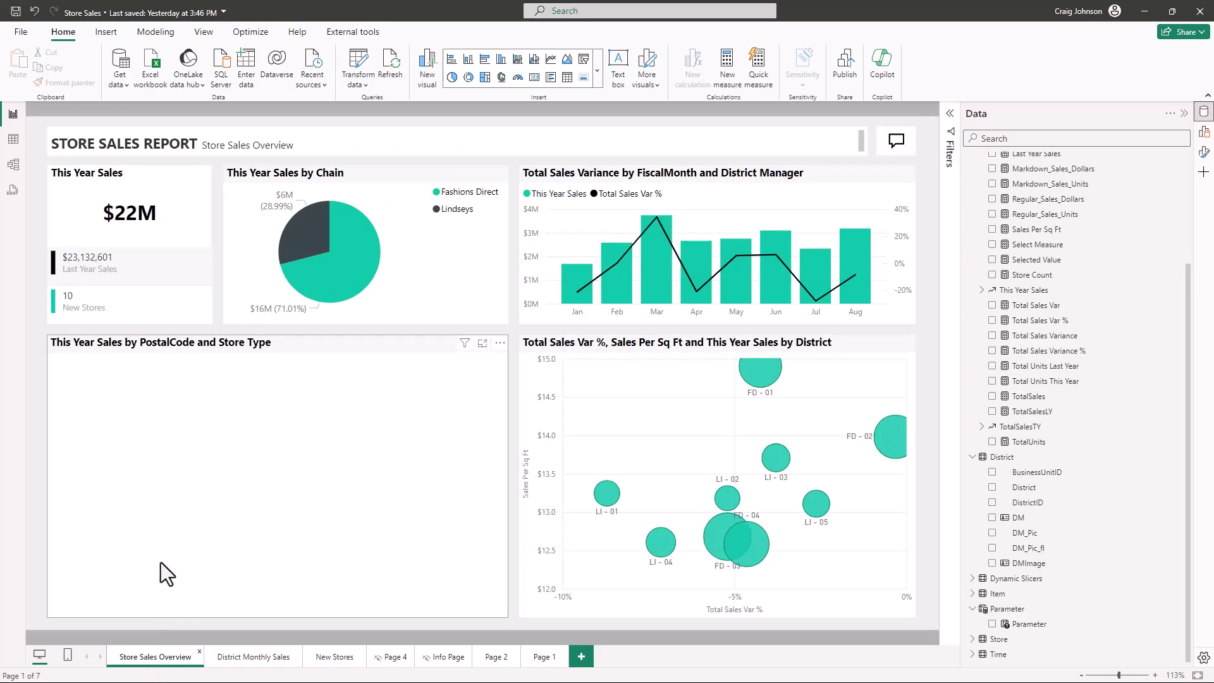
scroll(1098, 361, up, 3)
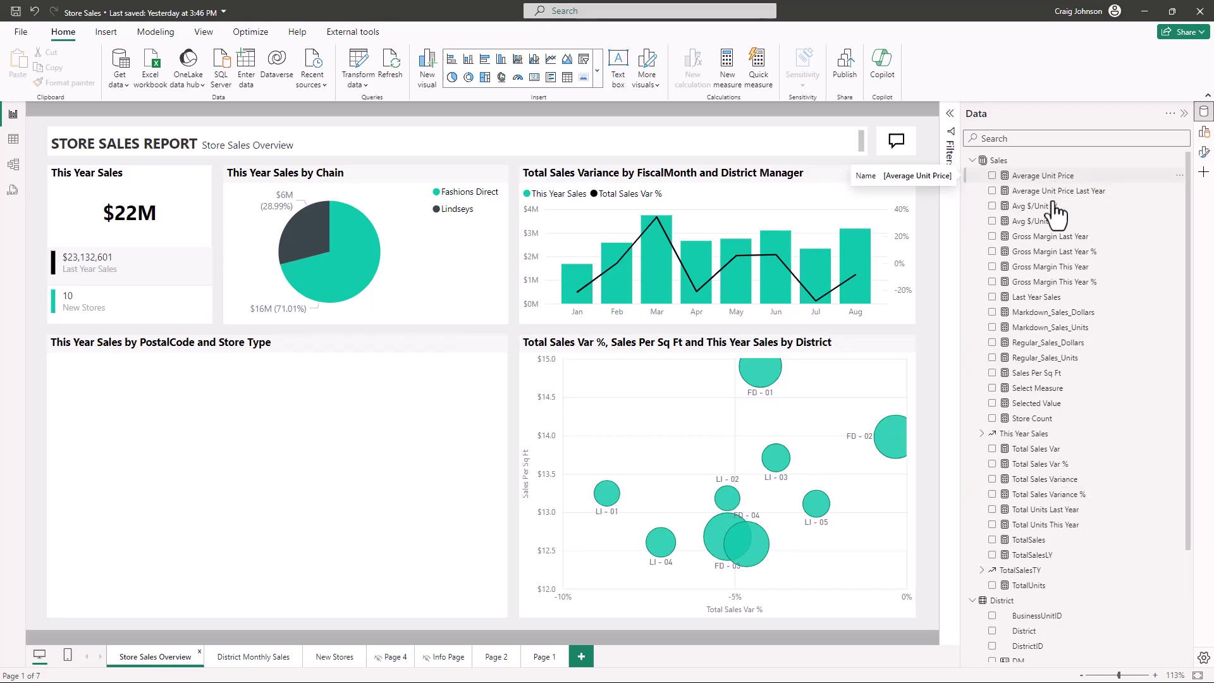
scroll(1050, 309, down, 3)
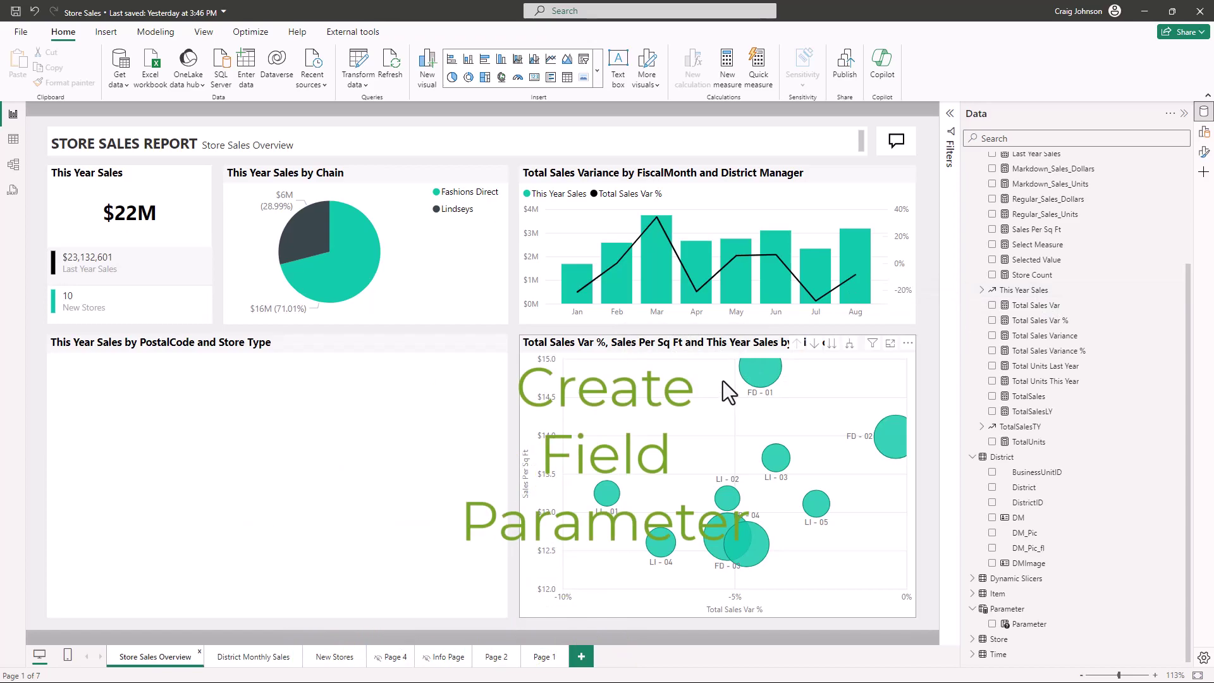
mouse_move(772, 362)
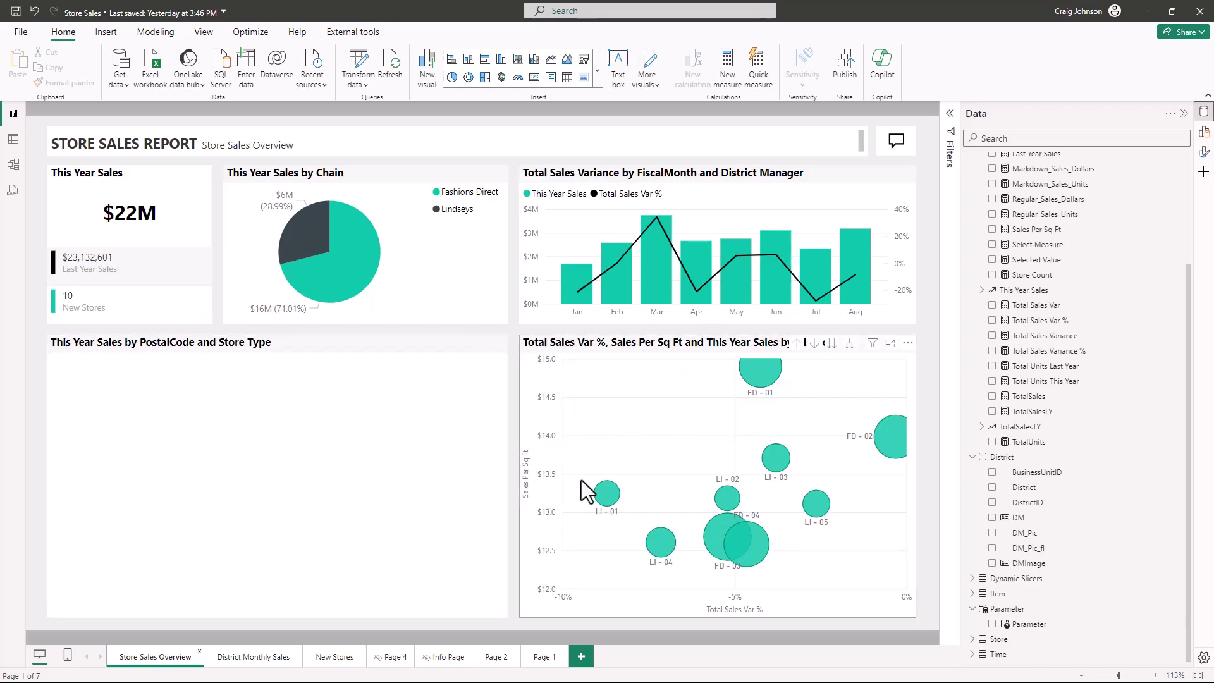
click(542, 658)
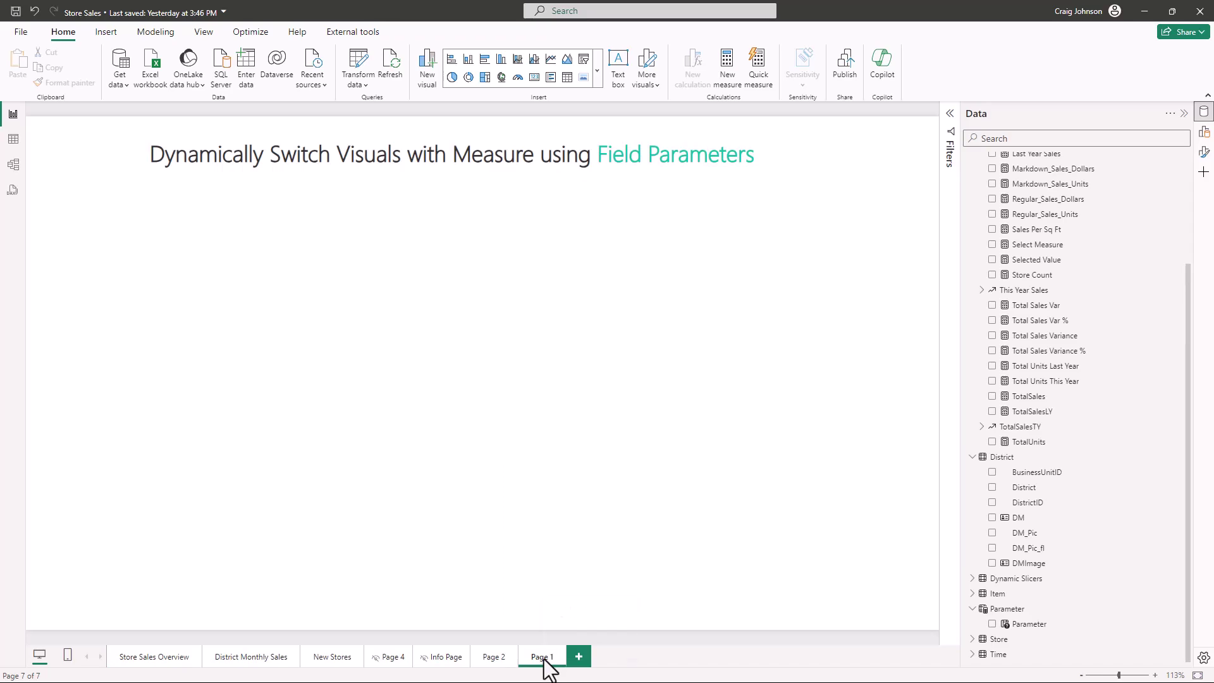
- Rename Page 1 to 'Dynamic Visuals'
right_click(545, 658)
click(576, 623)
text(Dynamic Visuals)
key(Return)
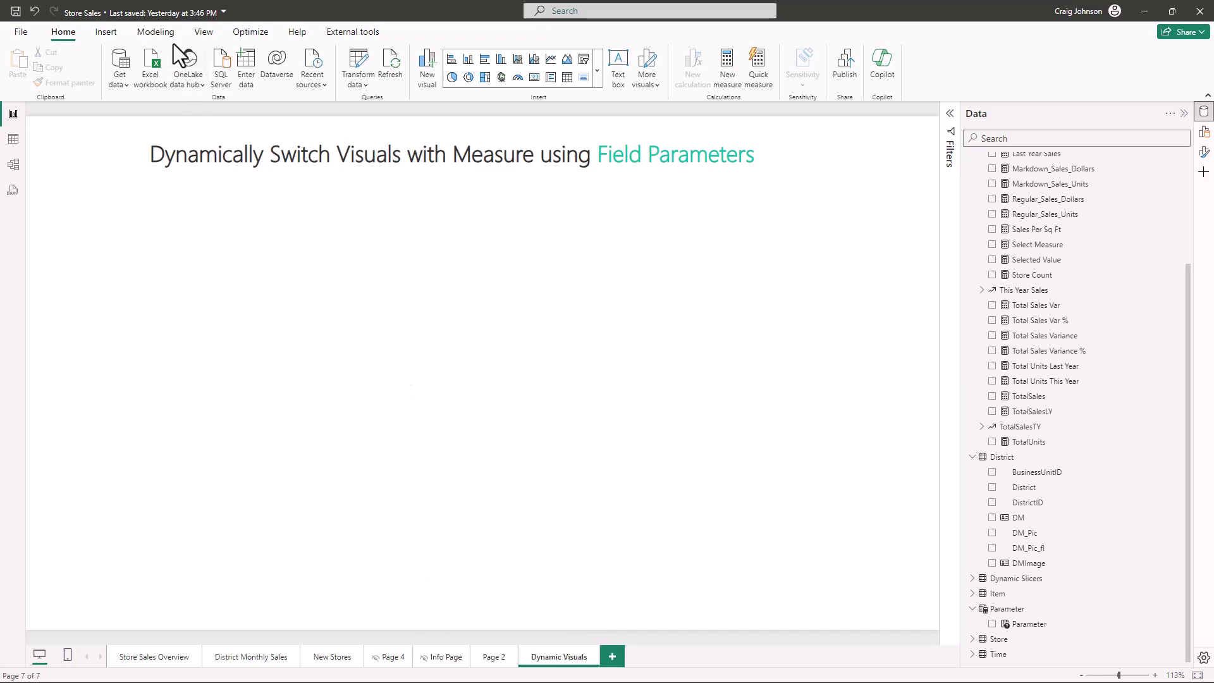
- Start a new Fields parameter from the Modeling ribbon's New parameter menu
click(156, 32)
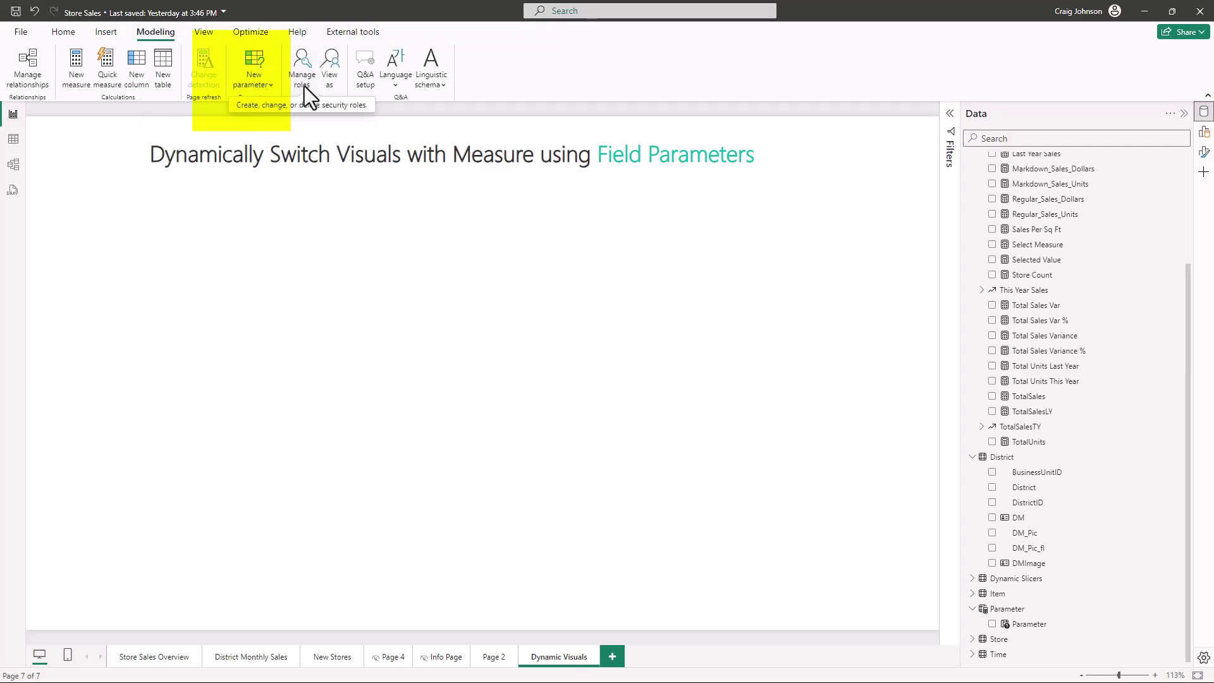
click(268, 85)
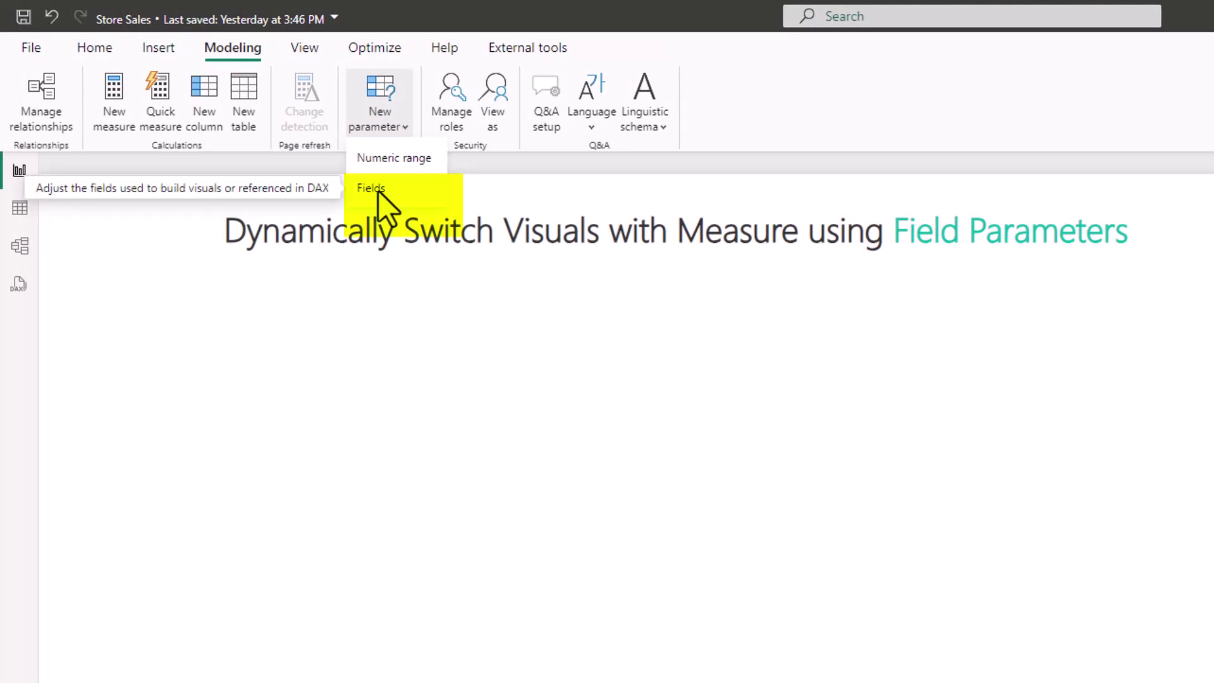
click(378, 191)
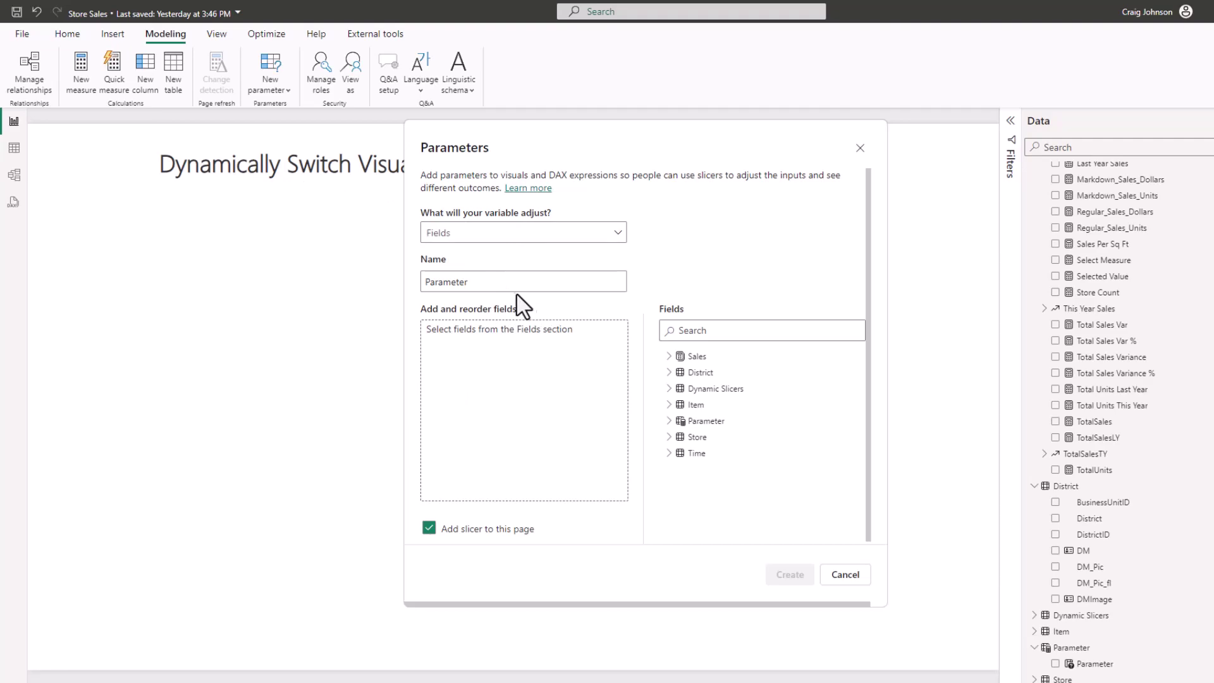
- Name the field parameter 'Dynamic Visual'
drag(496, 281, 344, 299)
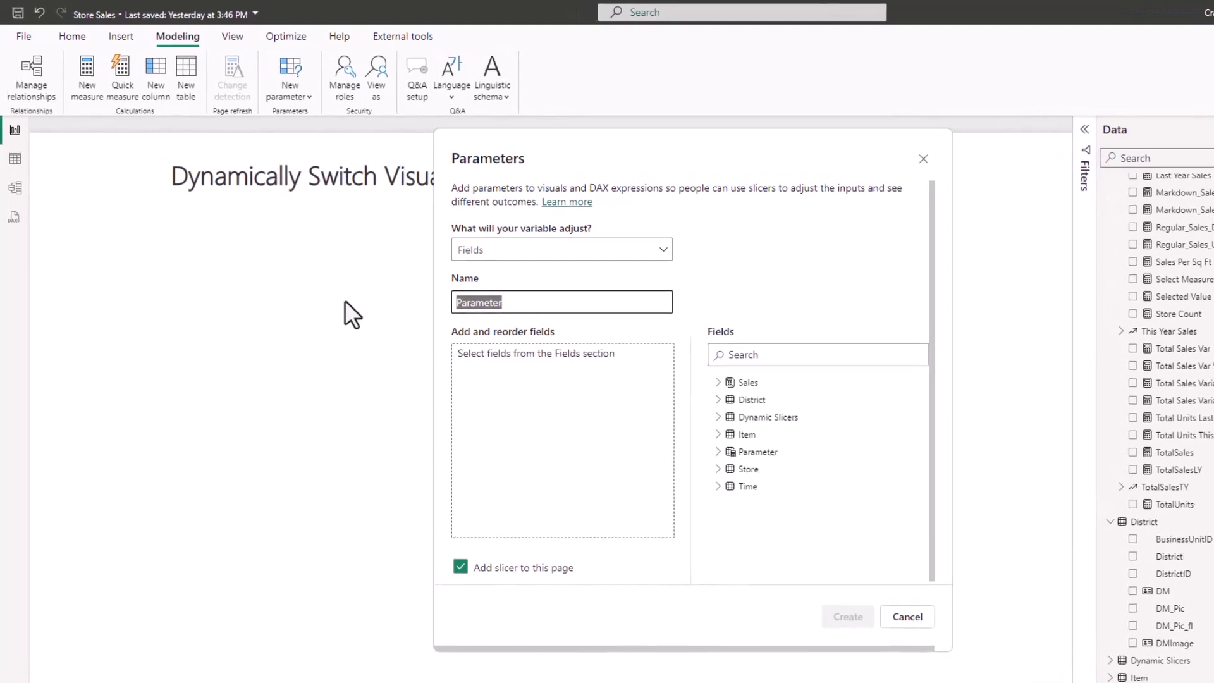
text(Dyan)
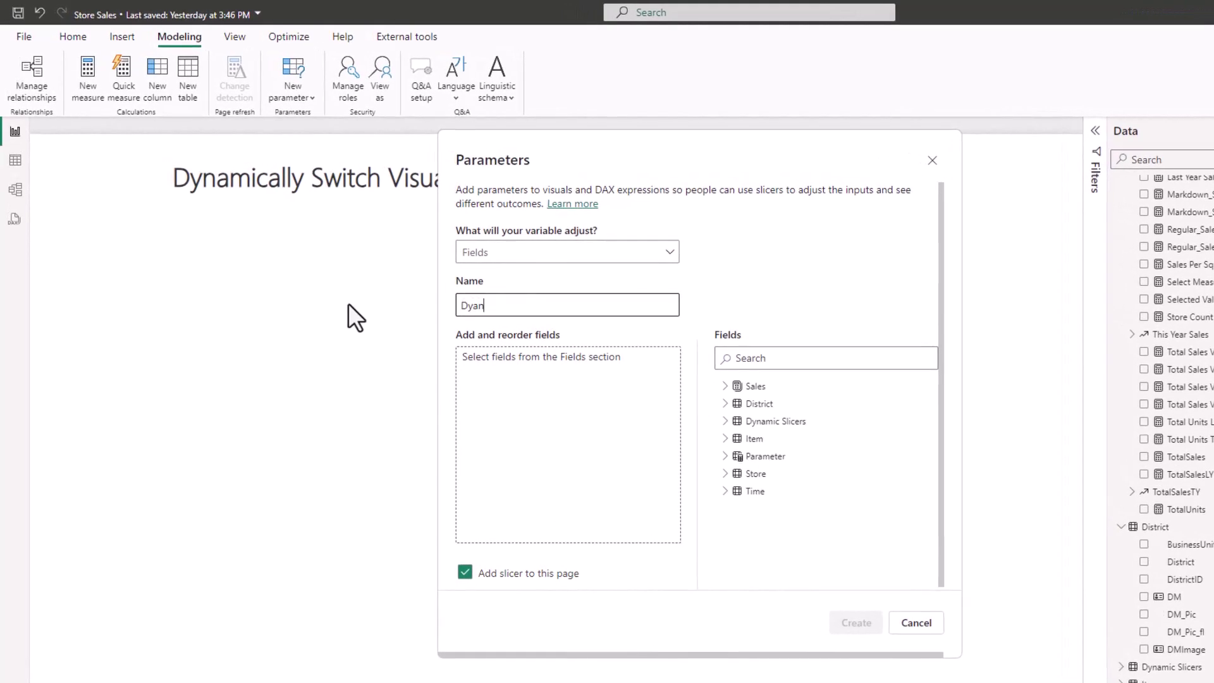
key(BackSpace)
key(BackSpace)
text(namic Visual)
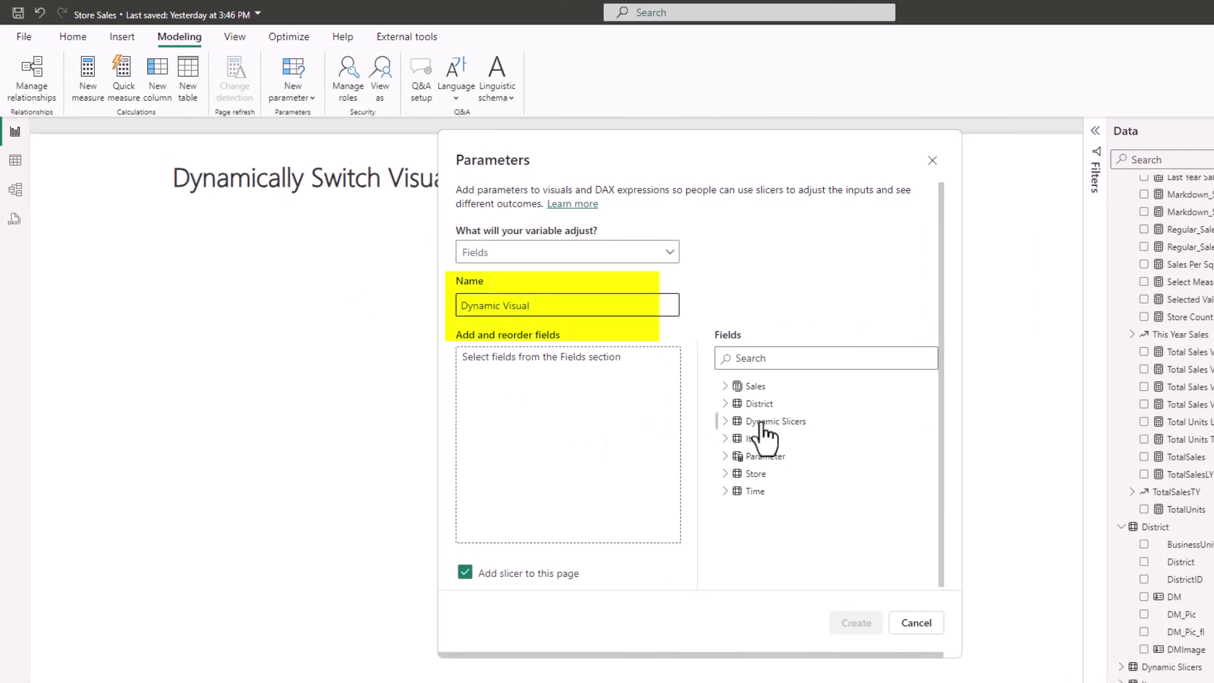
- Add the Sales measures TotalSales, TotalSalesLY and TotalUnits, moving TotalUnits to the top
click(588, 431)
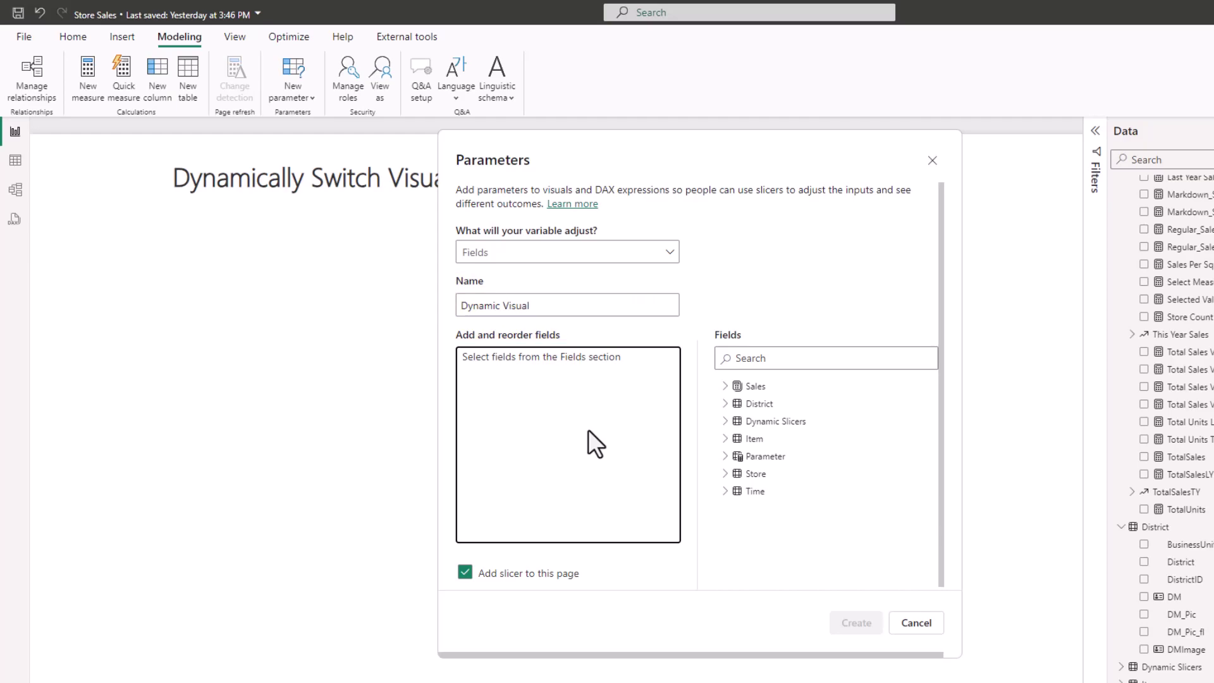
click(726, 388)
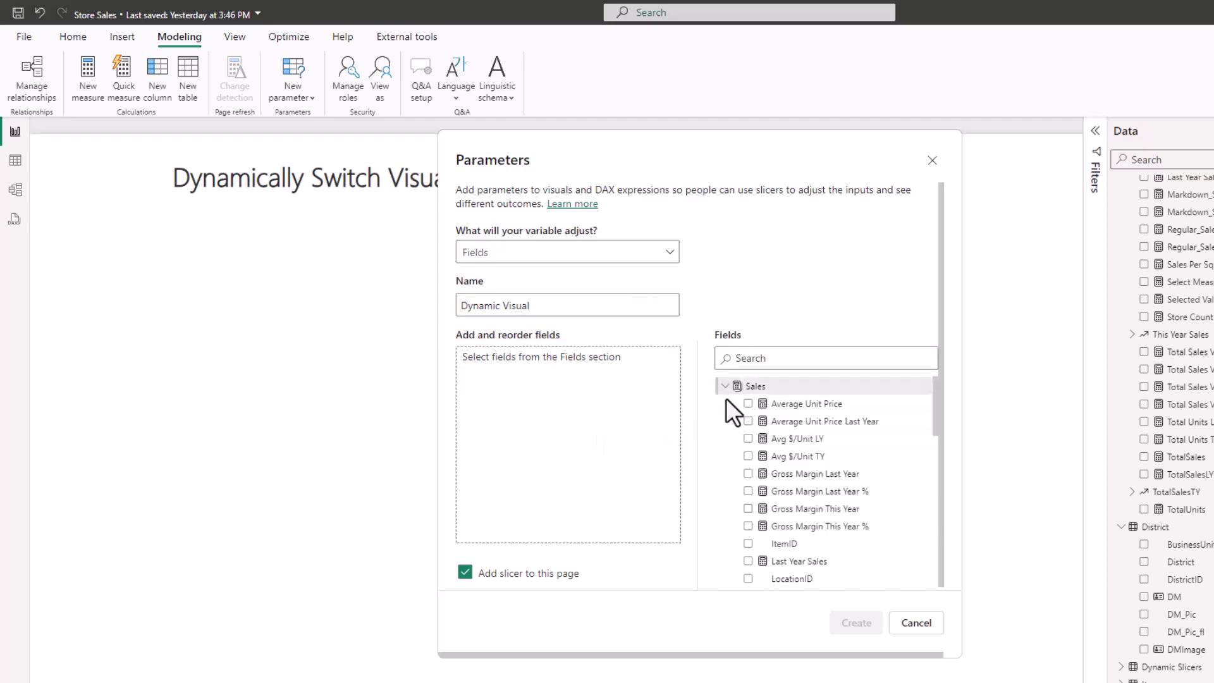
scroll(814, 487, down, 5)
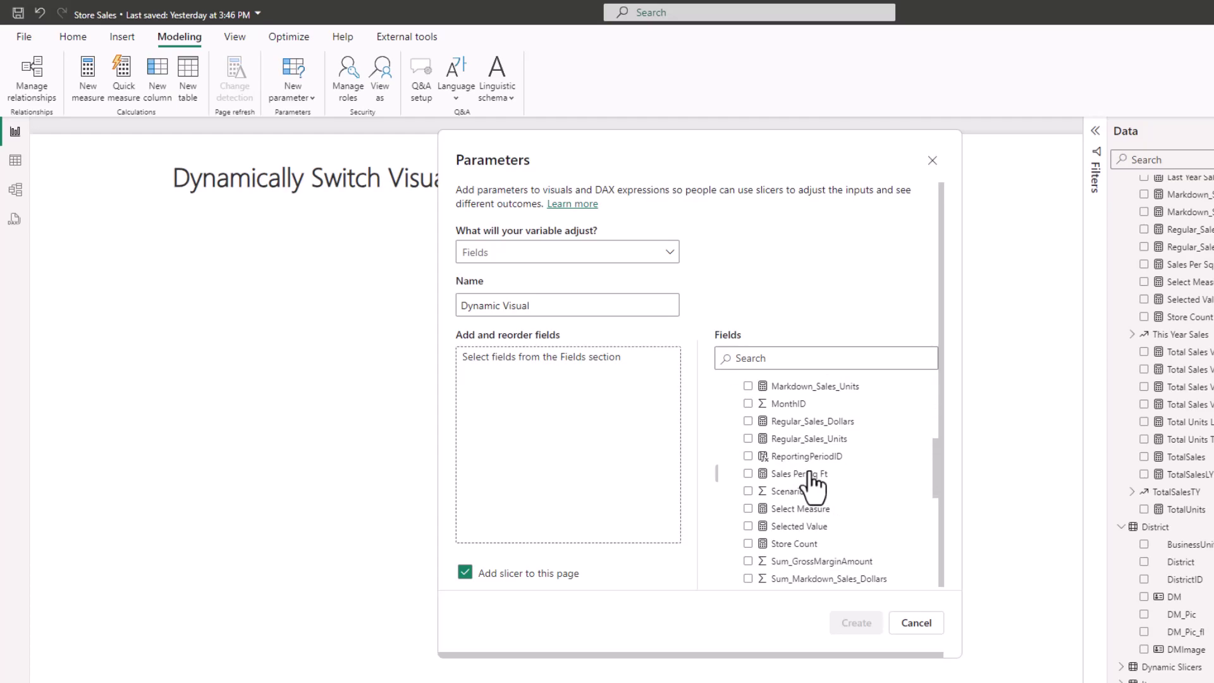
scroll(813, 487, down, 5)
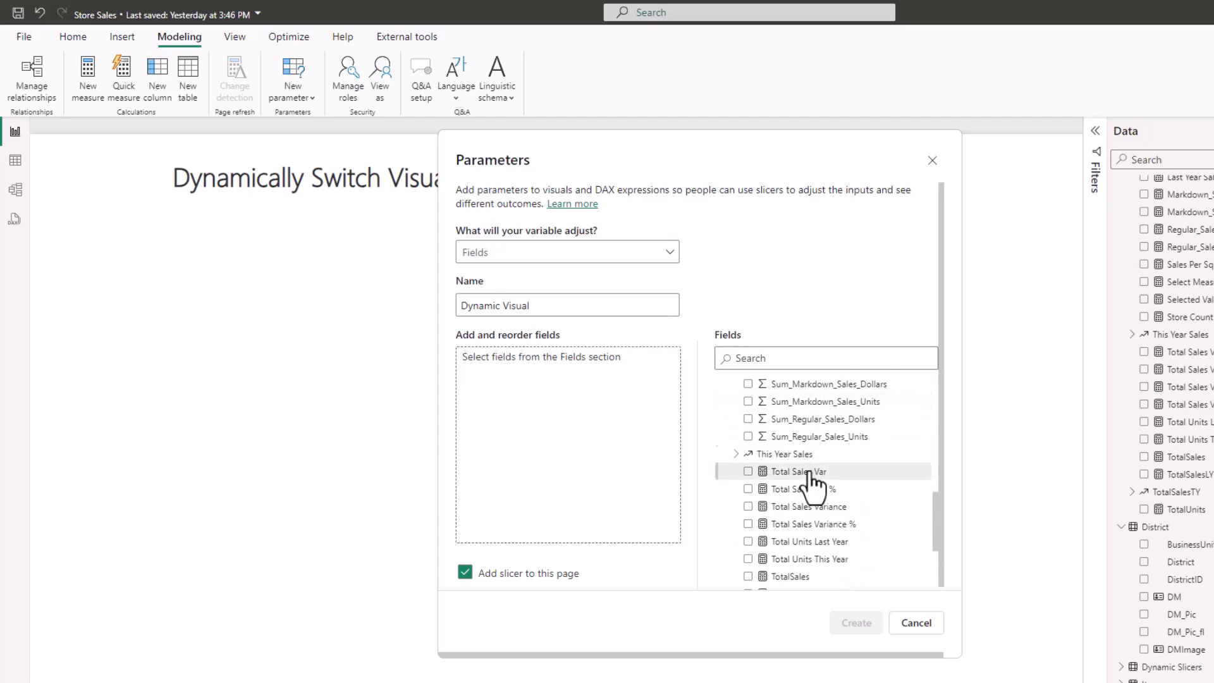
scroll(810, 478, down, 2)
click(748, 509)
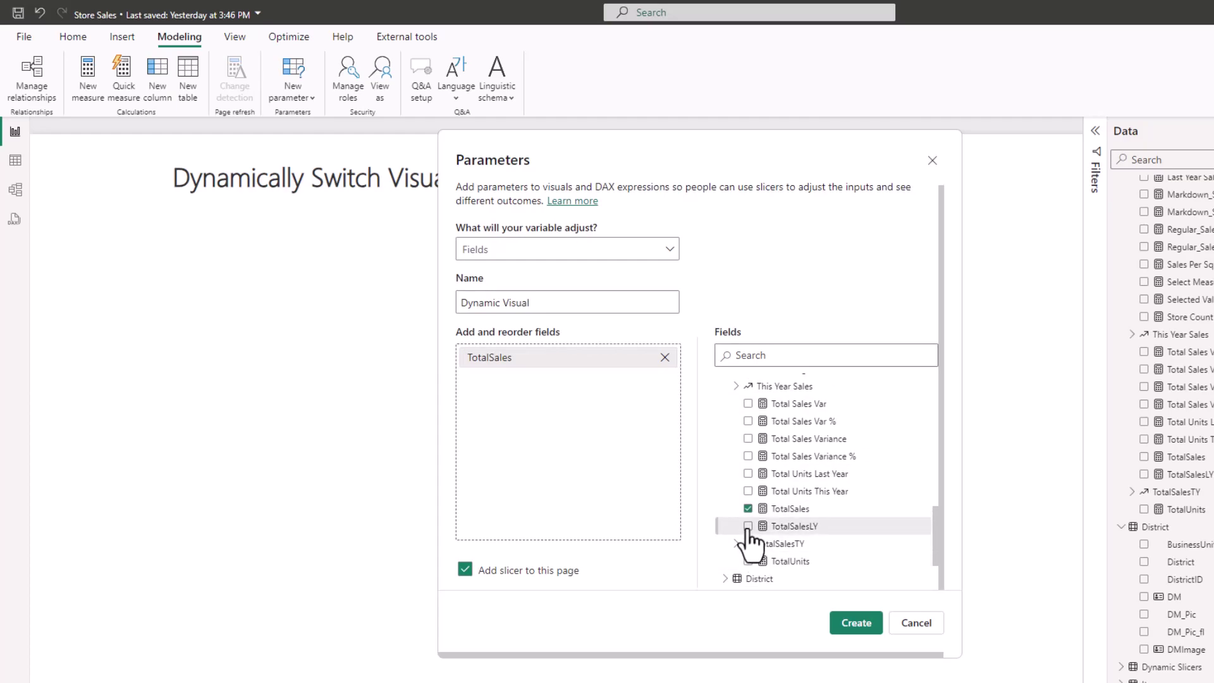
click(749, 526)
scroll(846, 560, down, 1)
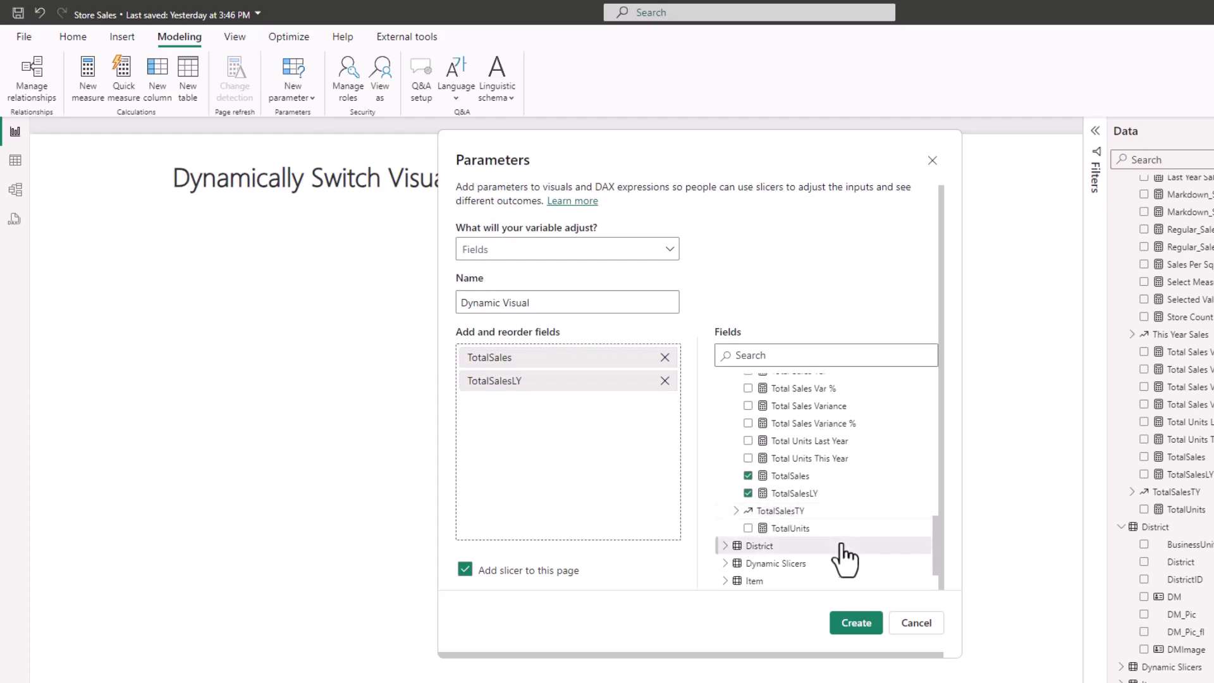
click(748, 528)
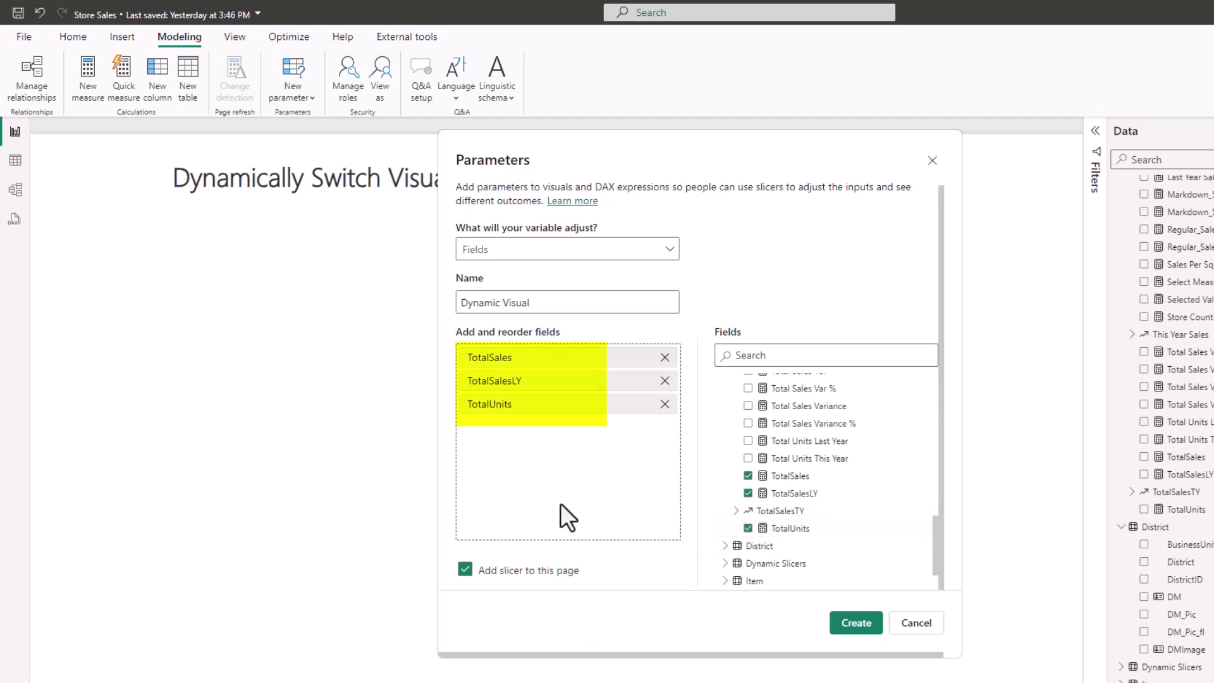
drag(559, 401, 553, 345)
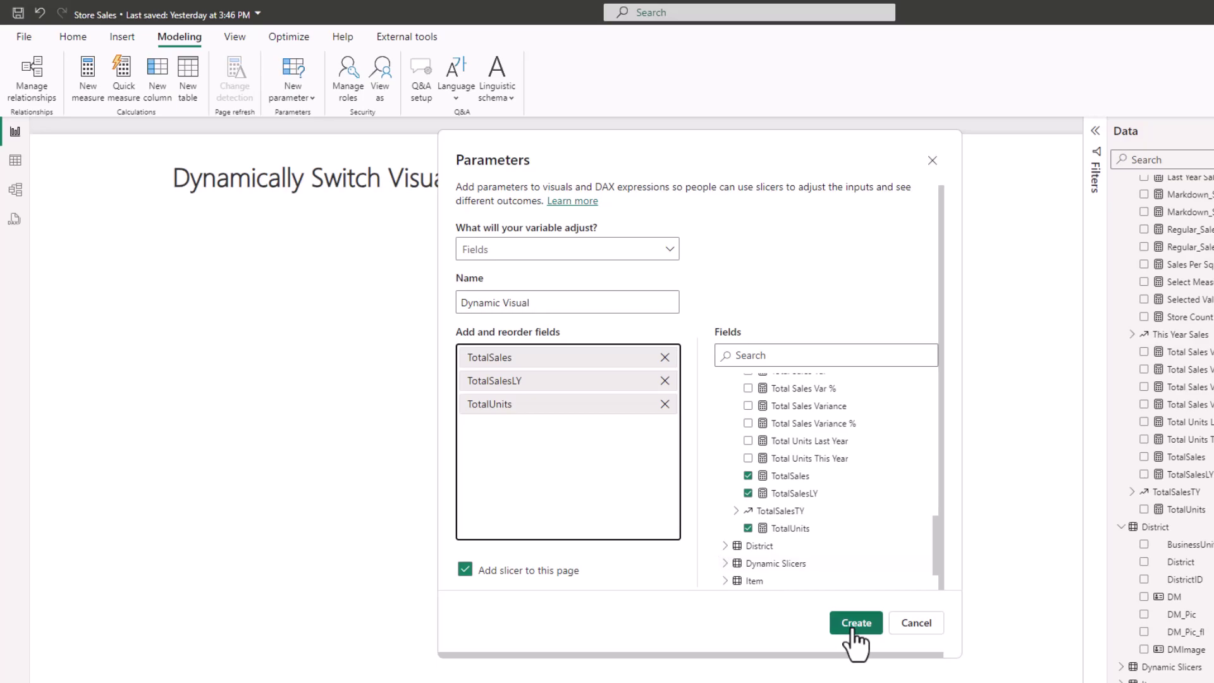
- Create the Dynamic Visual parameter and its slicer, then shrink the slicer to a smaller size
click(855, 624)
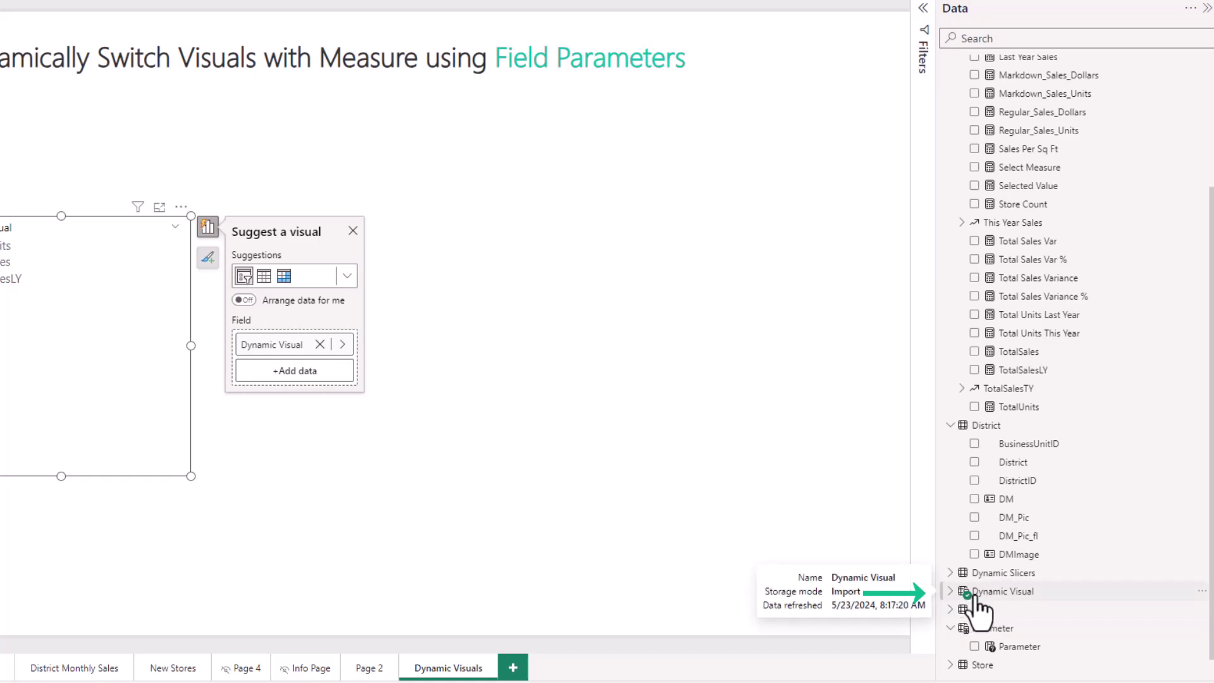
click(951, 592)
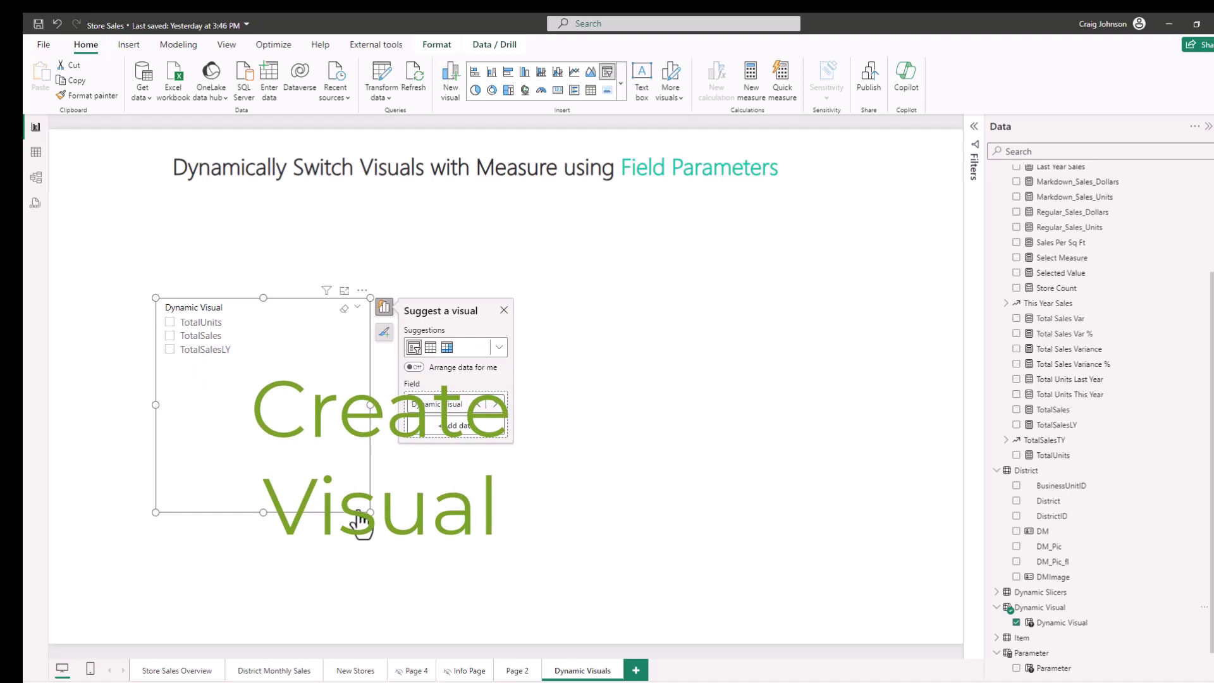
drag(370, 512, 305, 386)
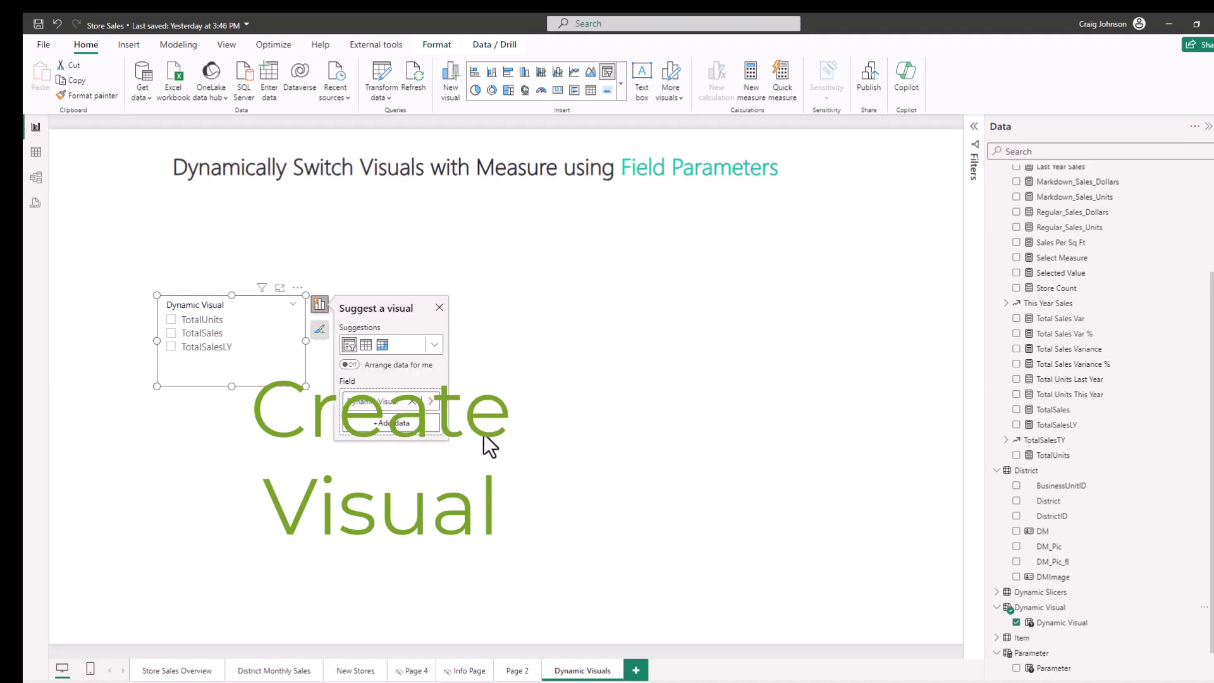
click(594, 362)
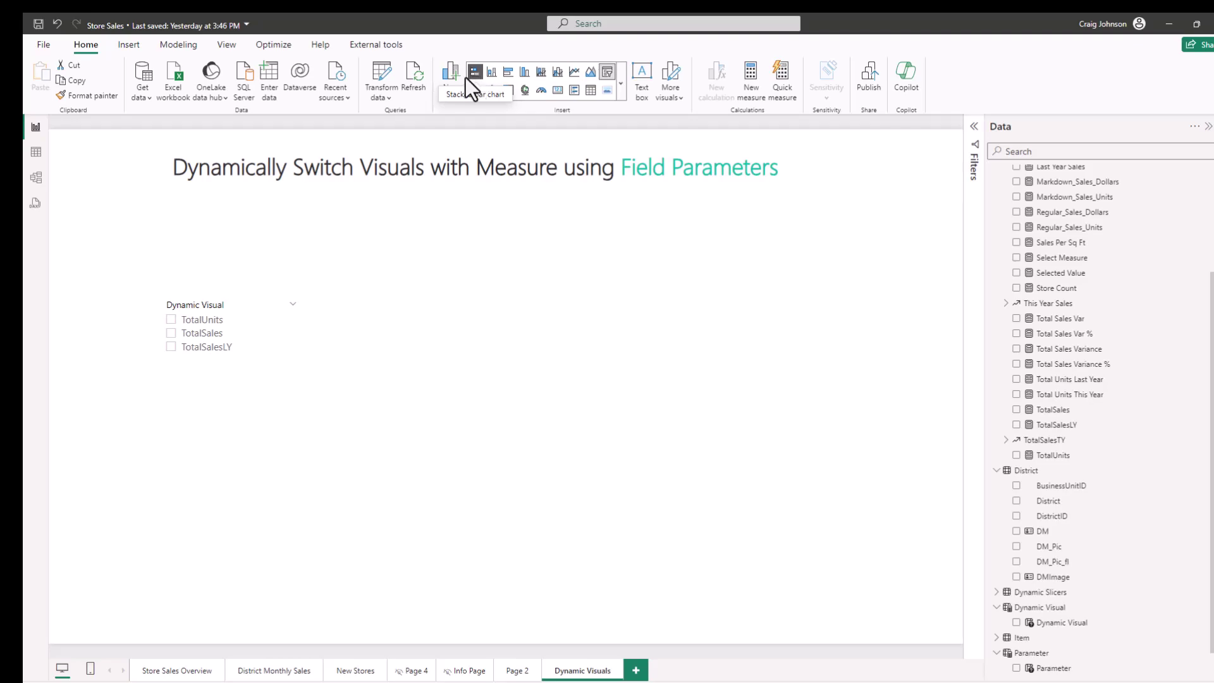
- Place a centred clustered bar chart with District on the Y-axis and Dynamic Visual on the X-axis
click(508, 72)
drag(222, 458, 465, 272)
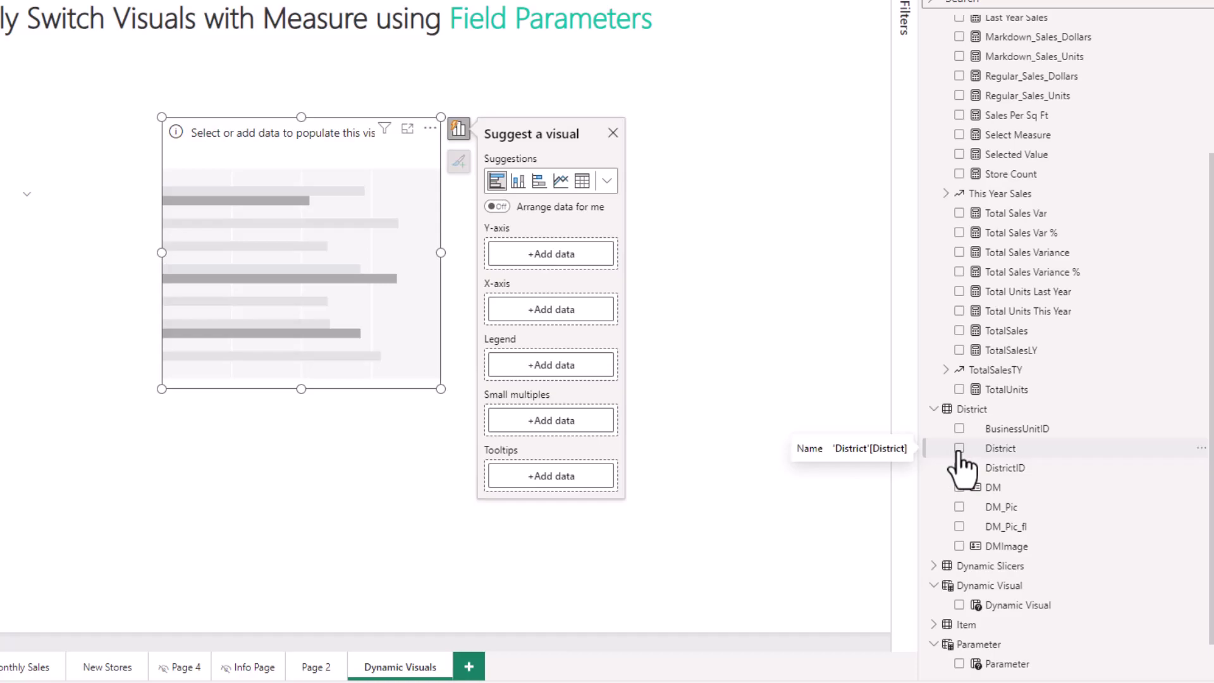
click(960, 448)
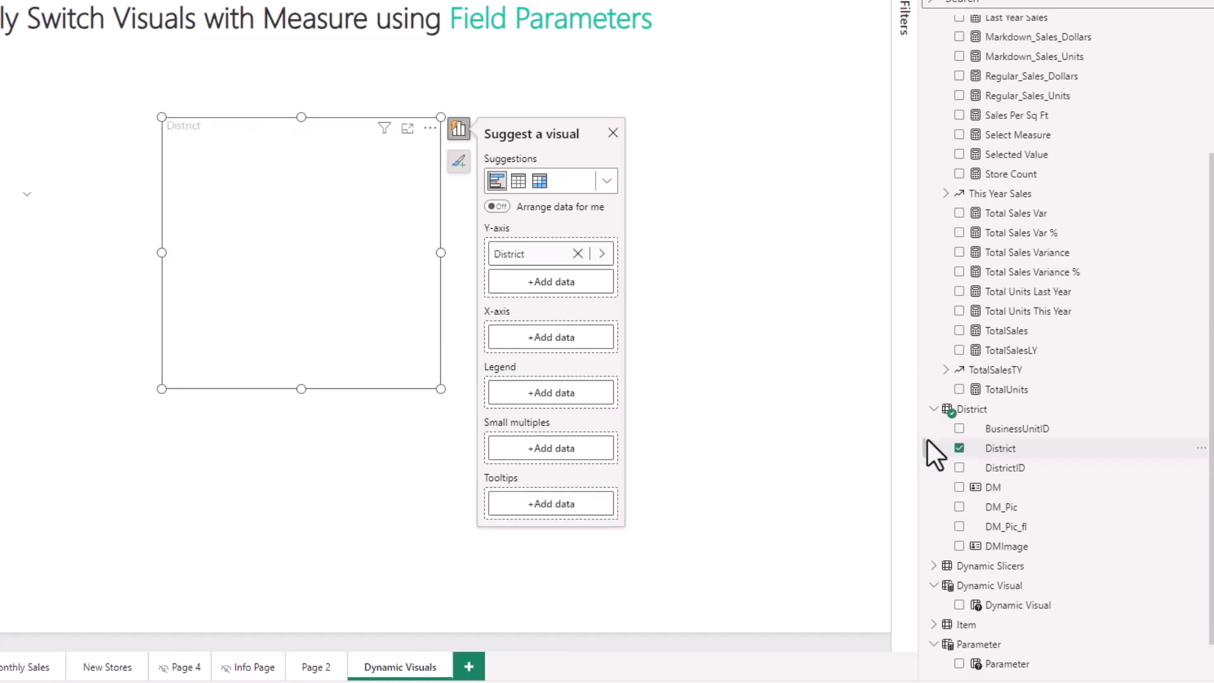
click(531, 338)
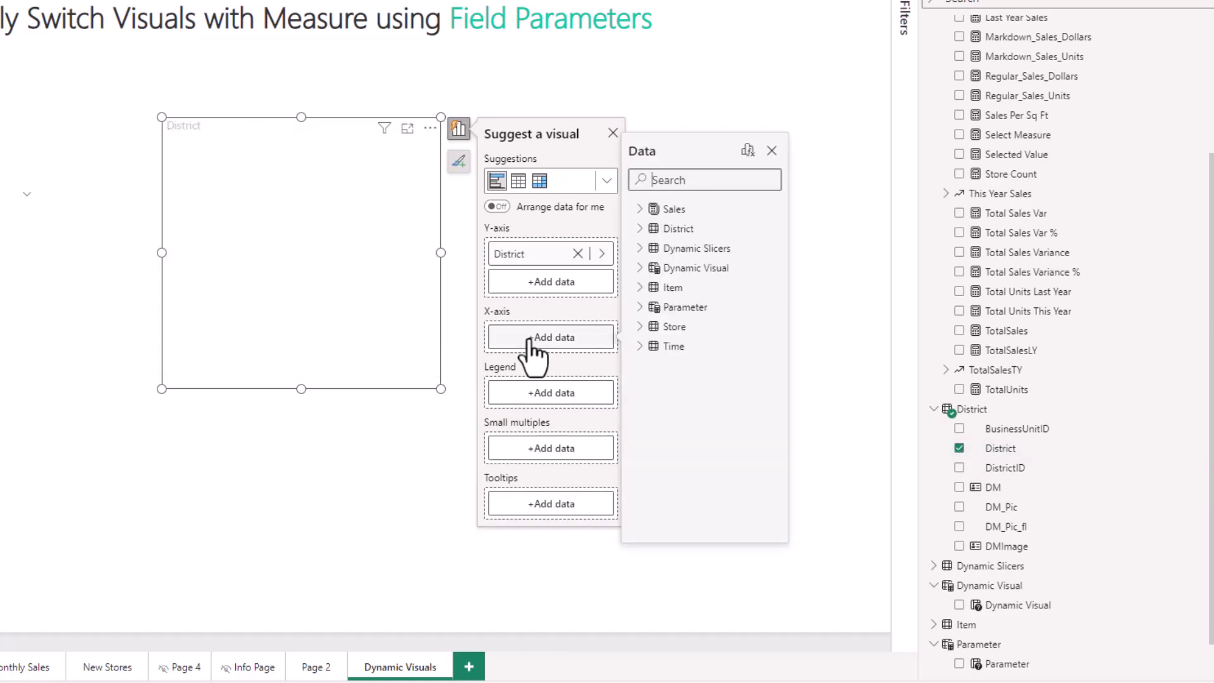
click(653, 268)
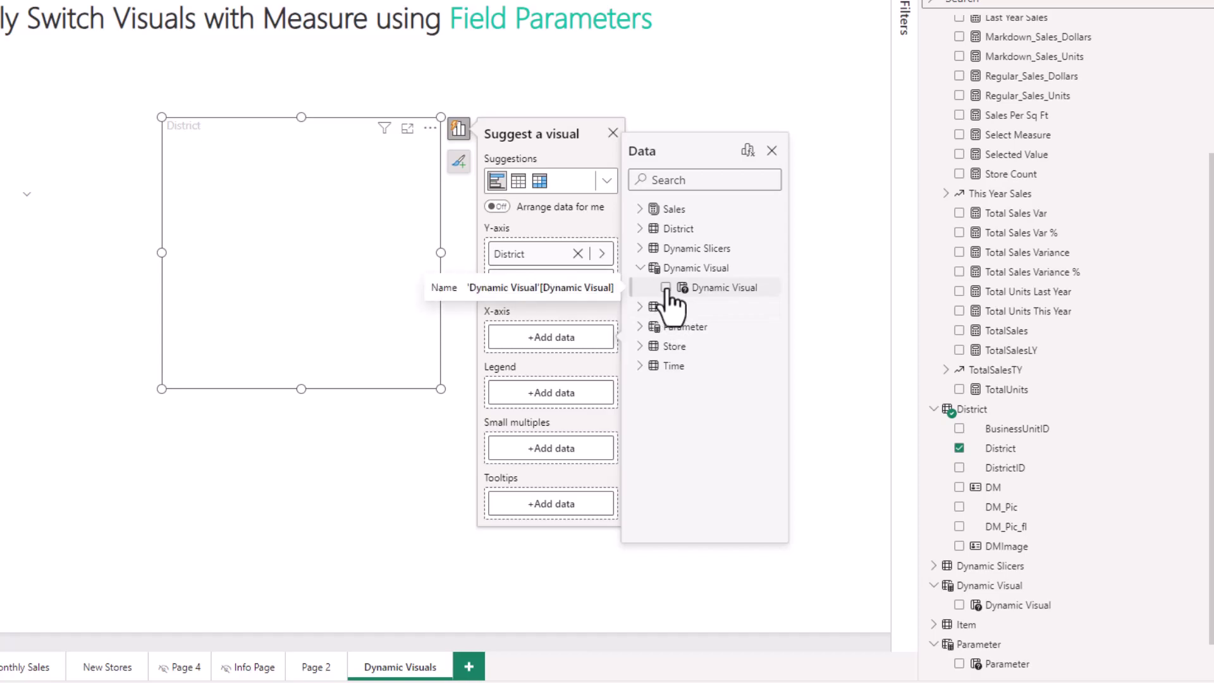
click(666, 288)
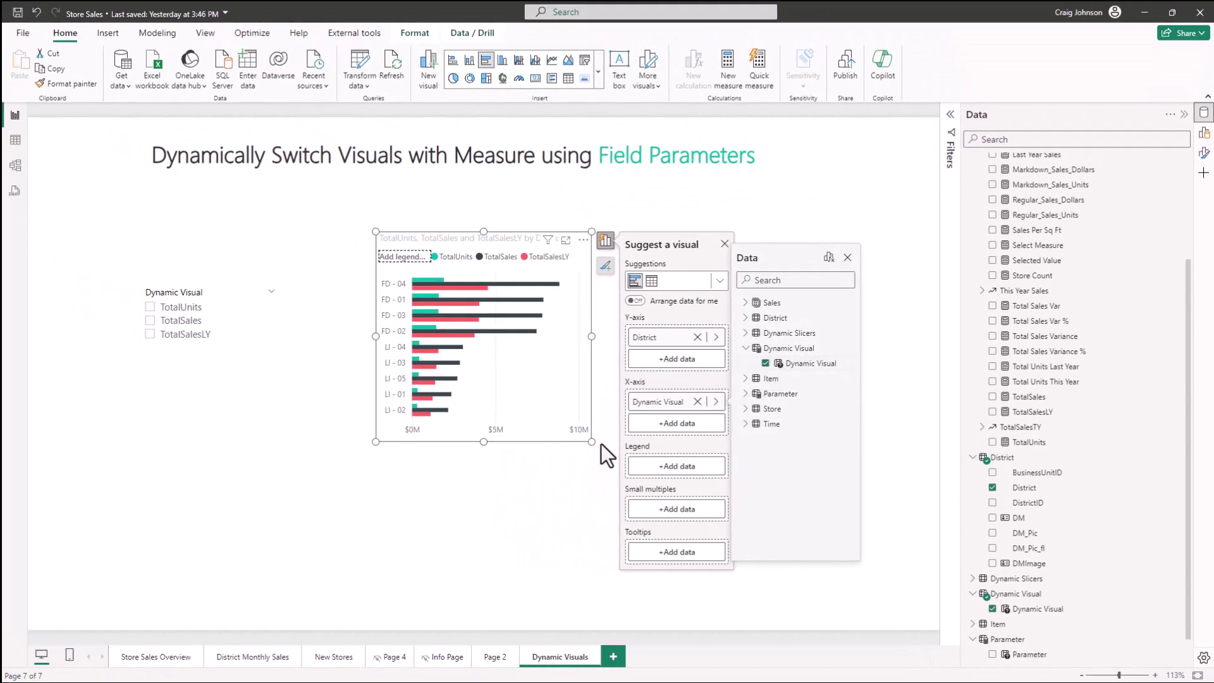
click(556, 404)
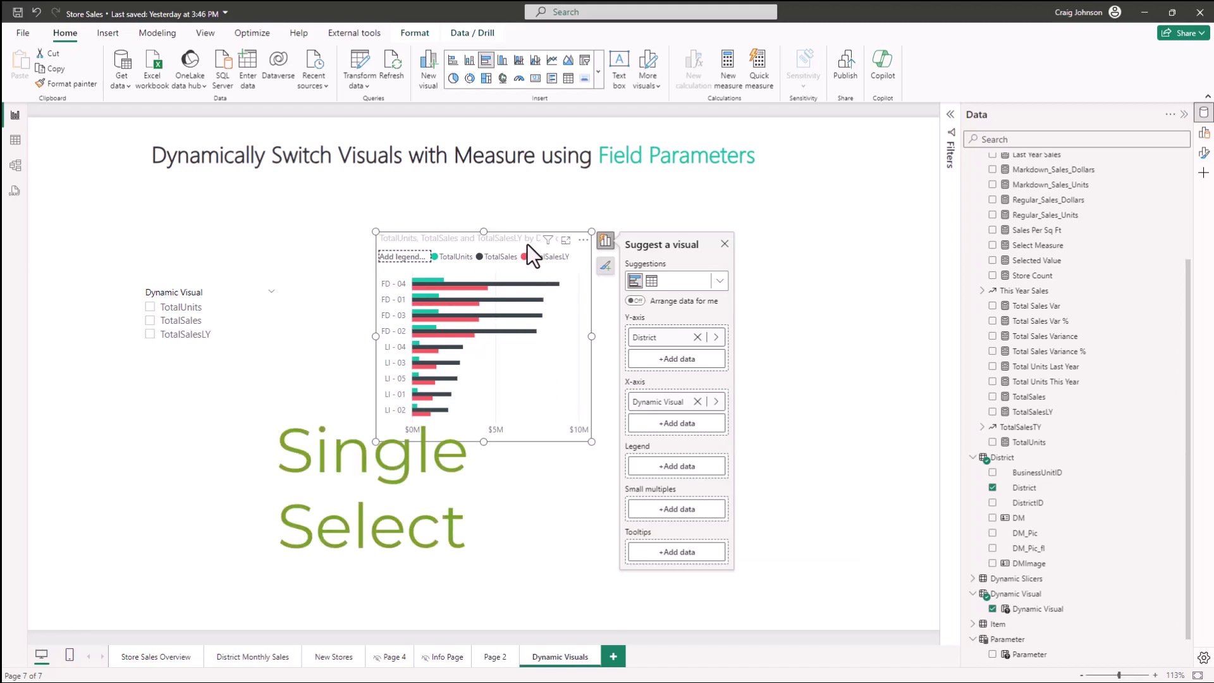
click(1204, 135)
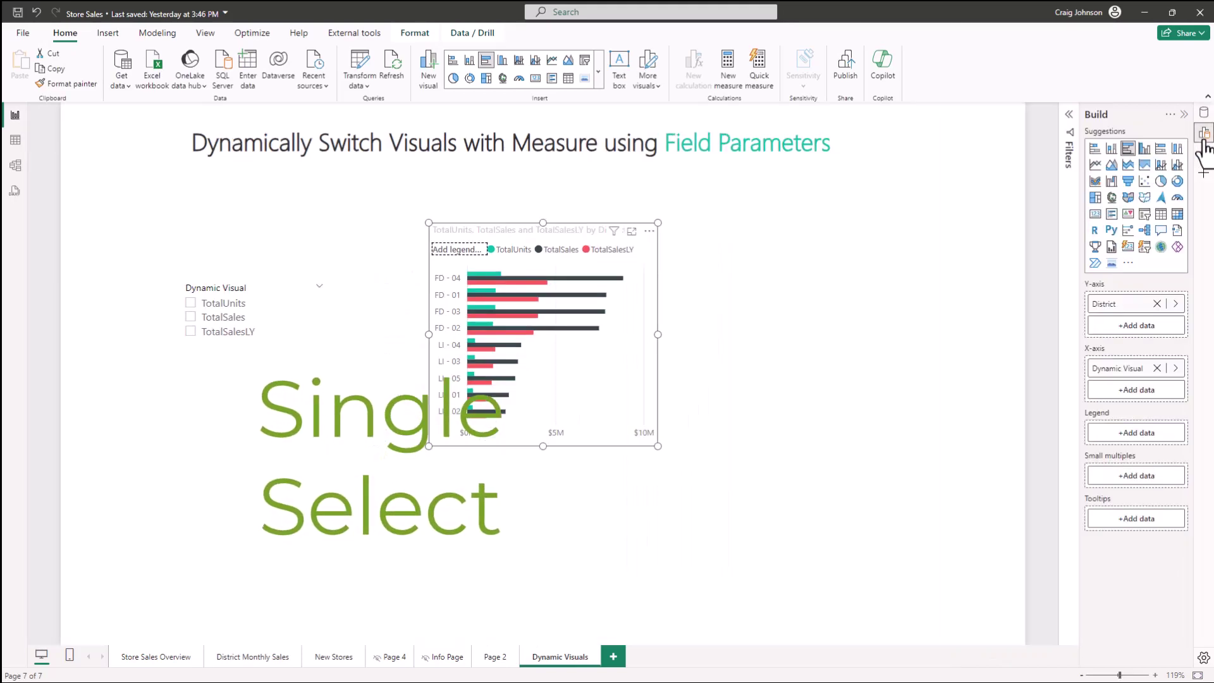
- Glance at the chart's size and style formatting, then select TotalUnits in the Dynamic Visual slicer
click(1204, 157)
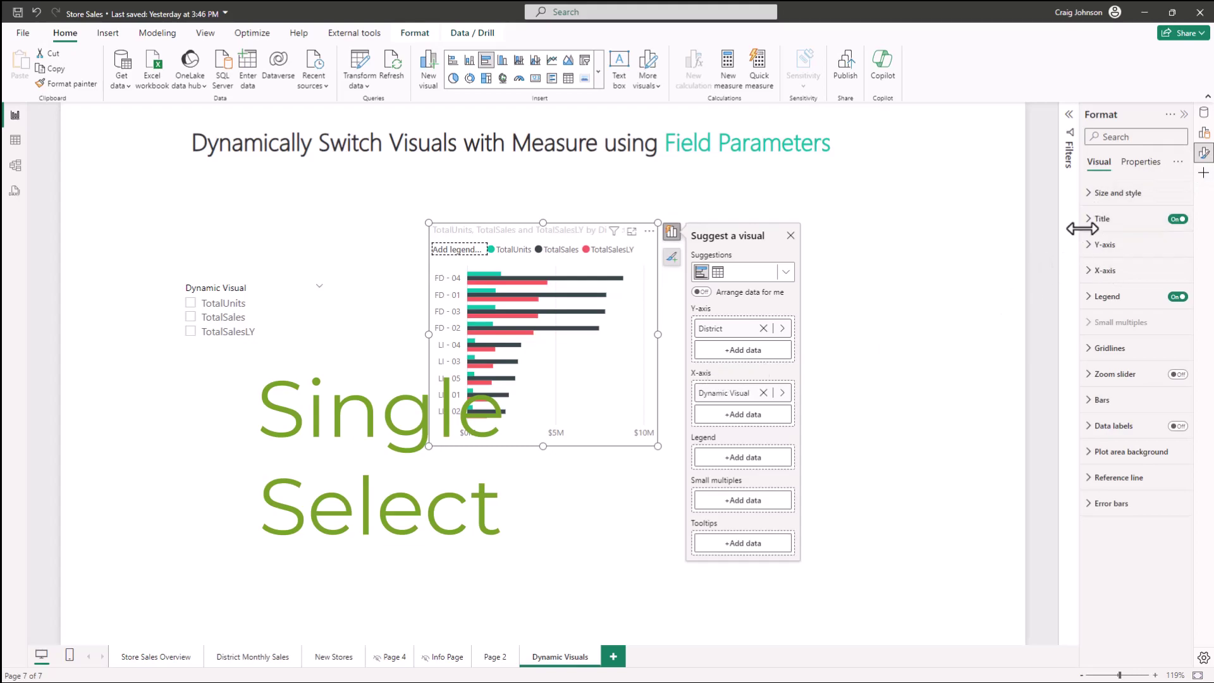
click(1089, 193)
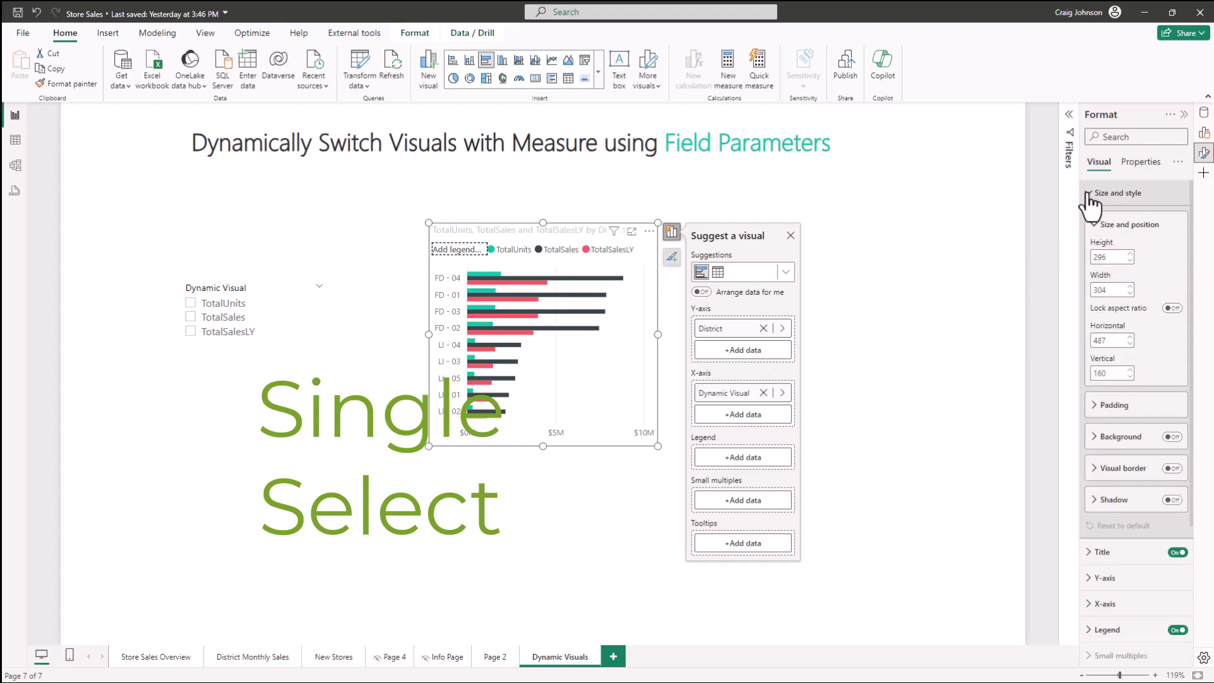
click(1089, 193)
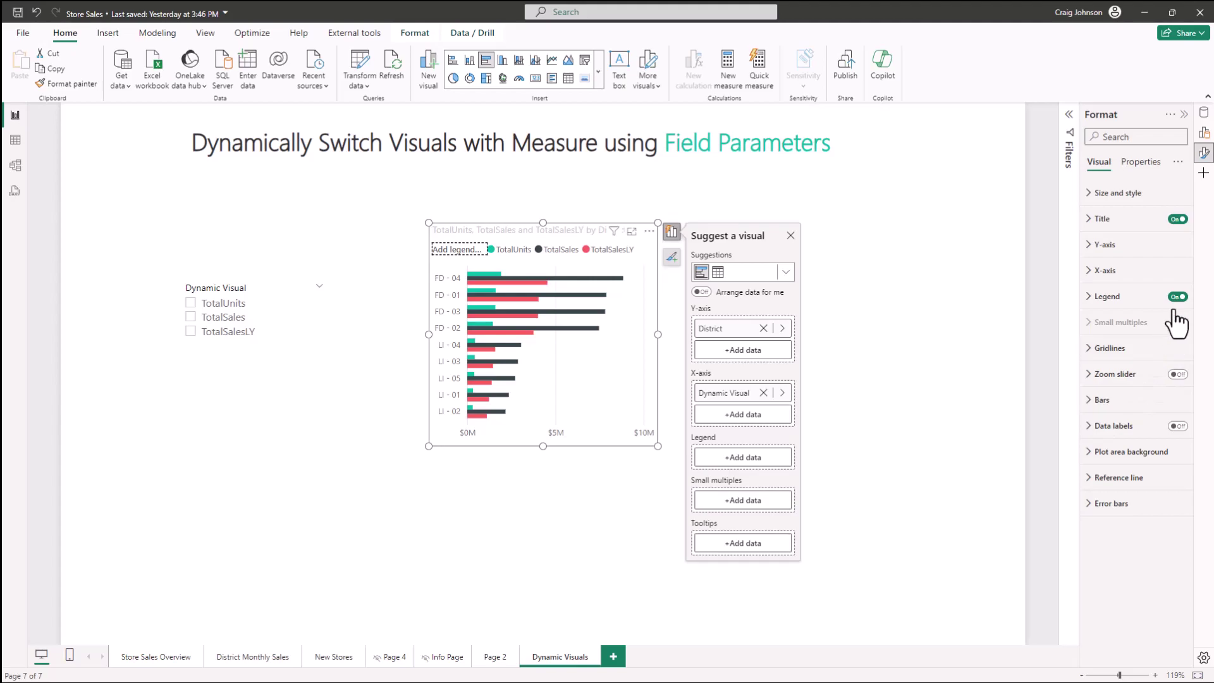
click(287, 306)
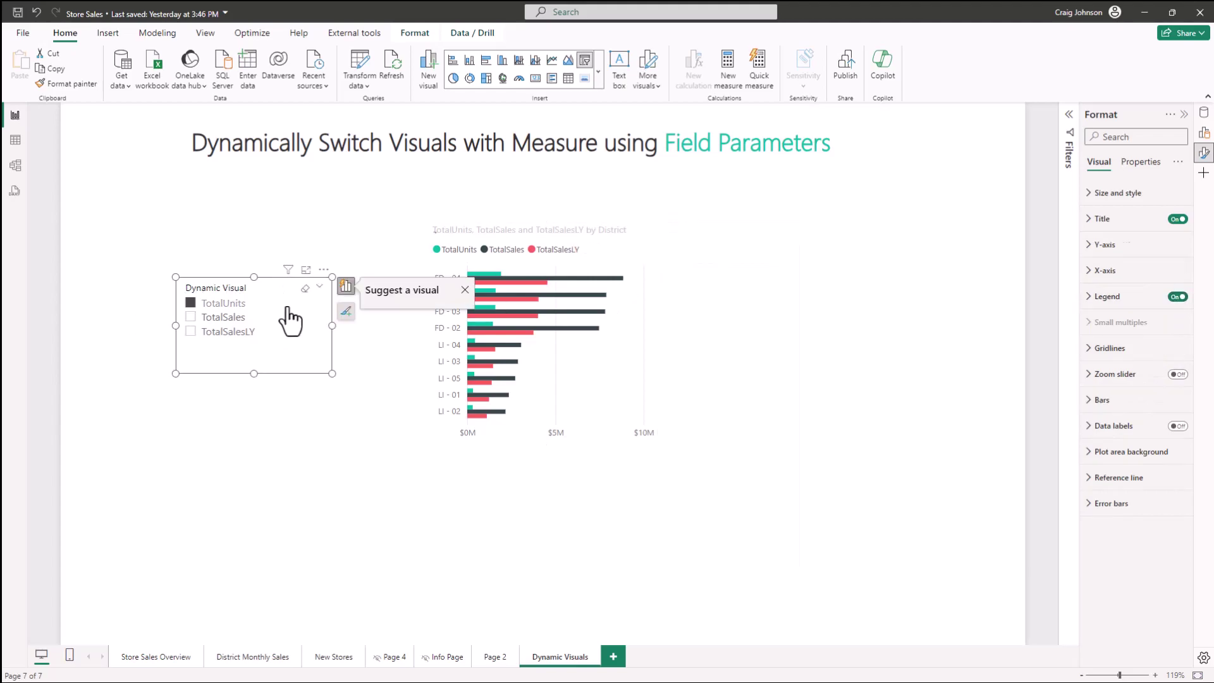
- Turn Single select on in the Dynamic Visual slicer's Selection settings
click(1030, 39)
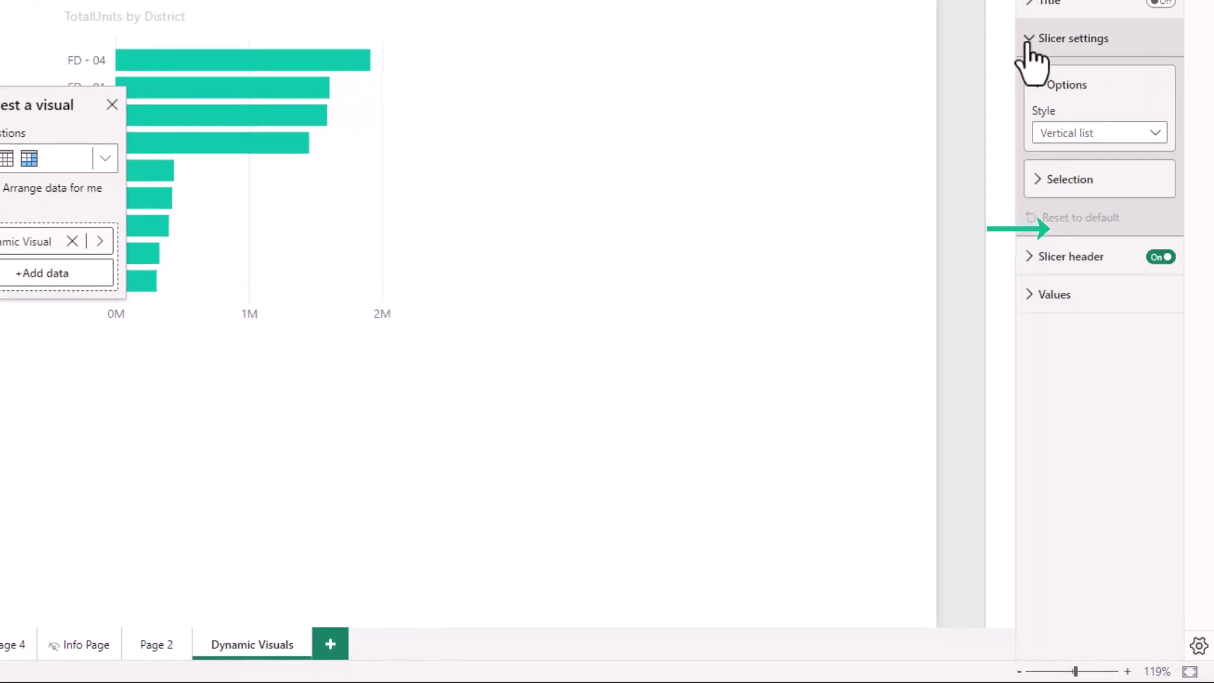
click(1037, 180)
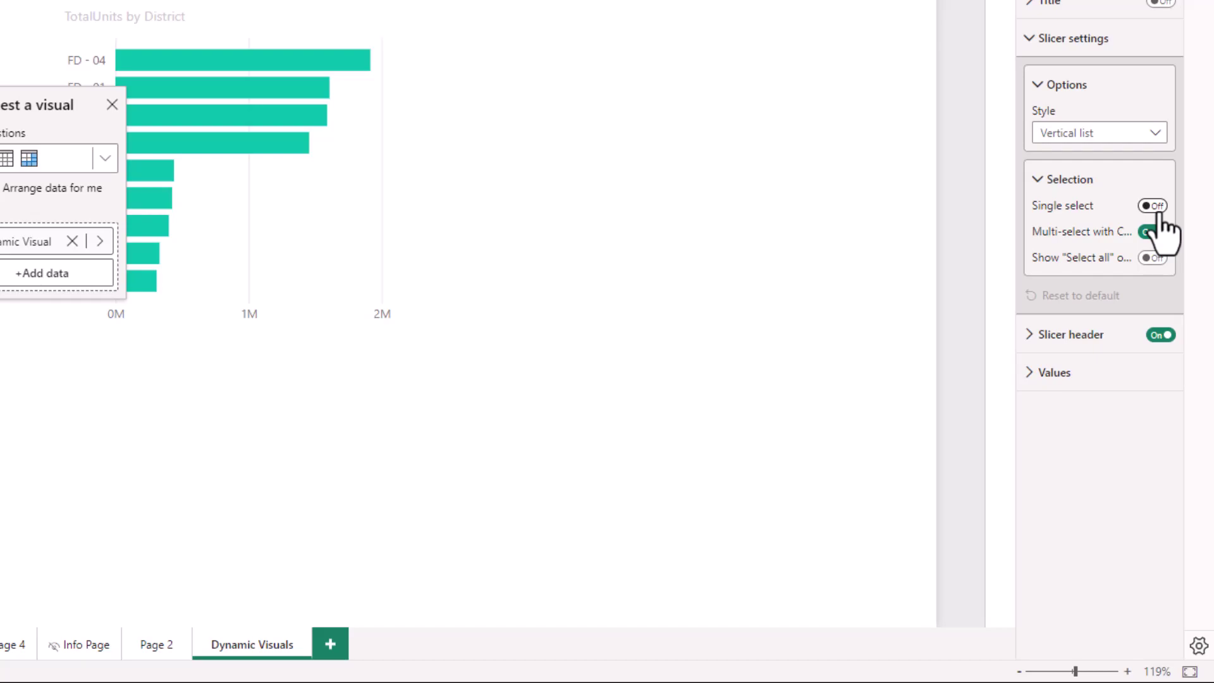
click(1156, 207)
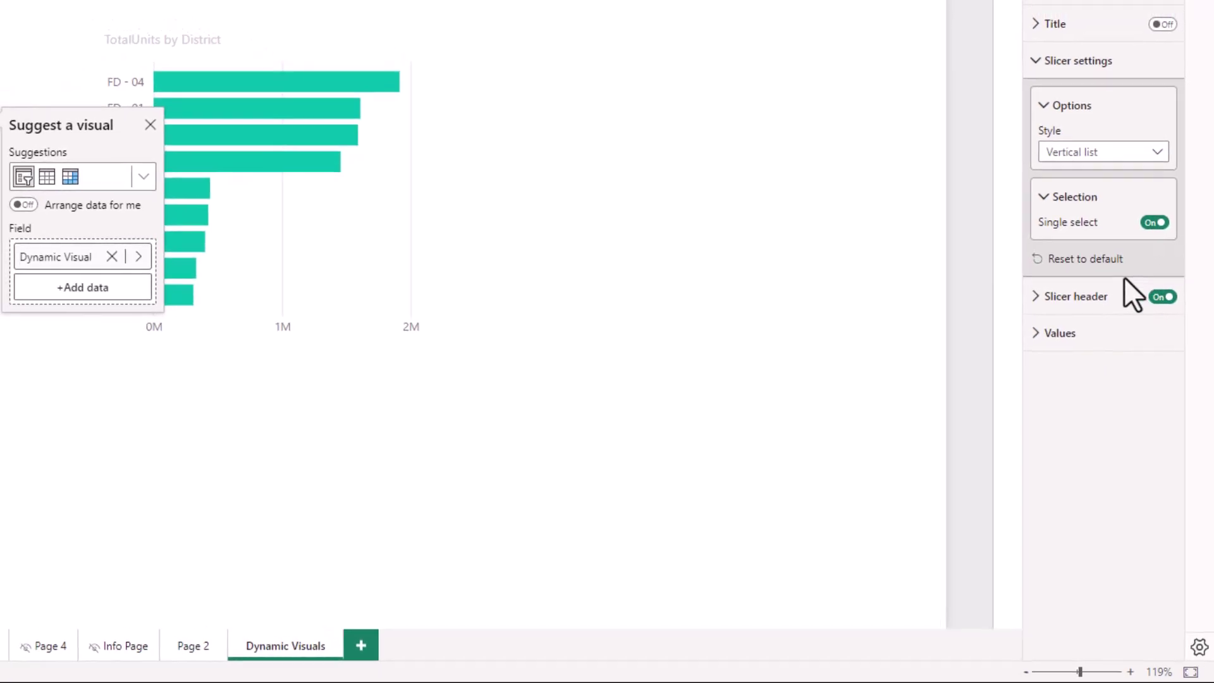
click(772, 357)
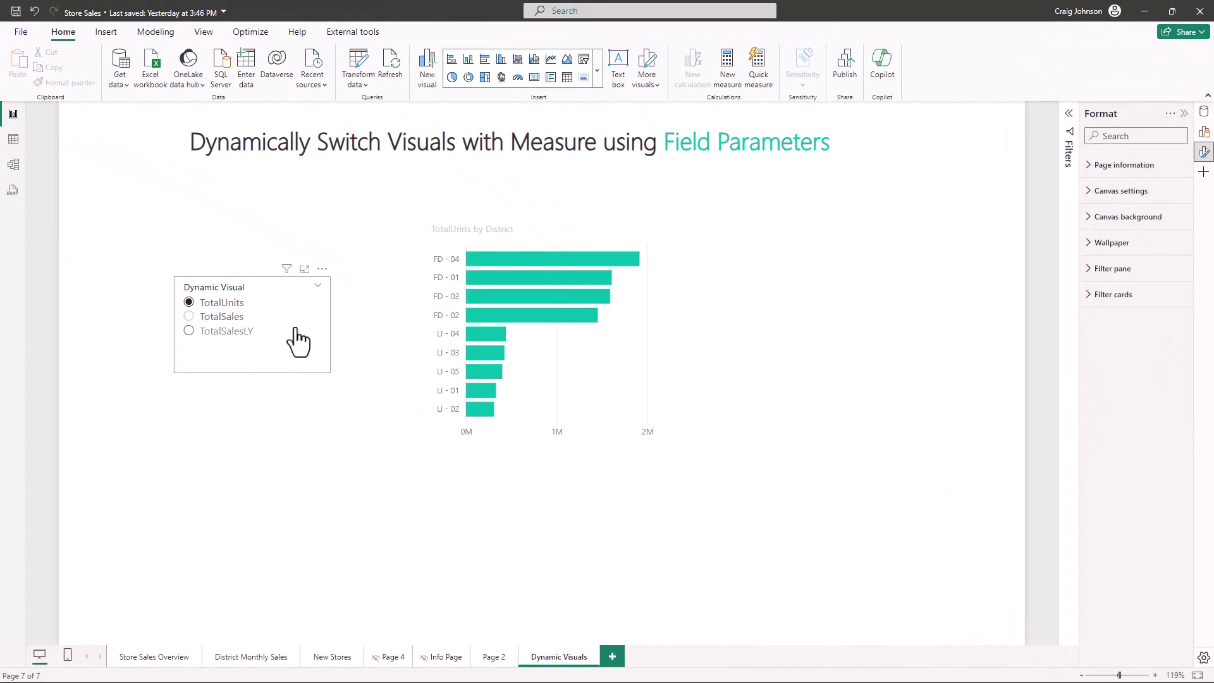
- Switch the slicer among TotalSalesLY, TotalSales and TotalUnits, finish on TotalSales, and select the chart
click(295, 330)
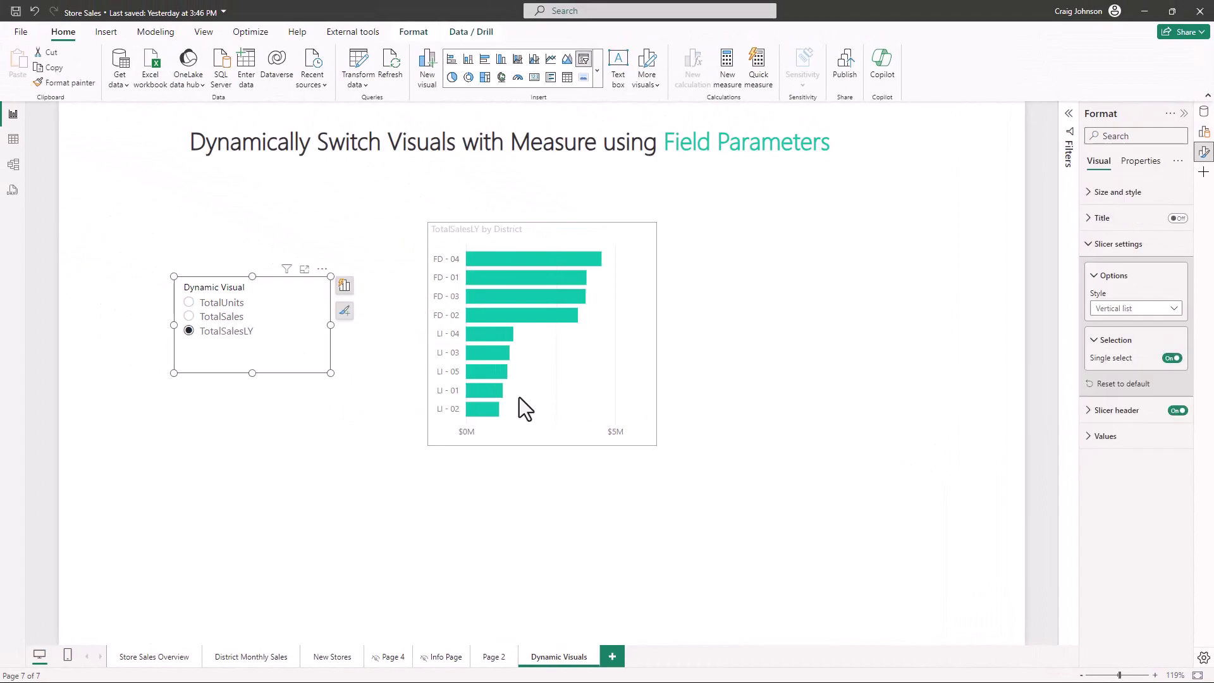
click(188, 317)
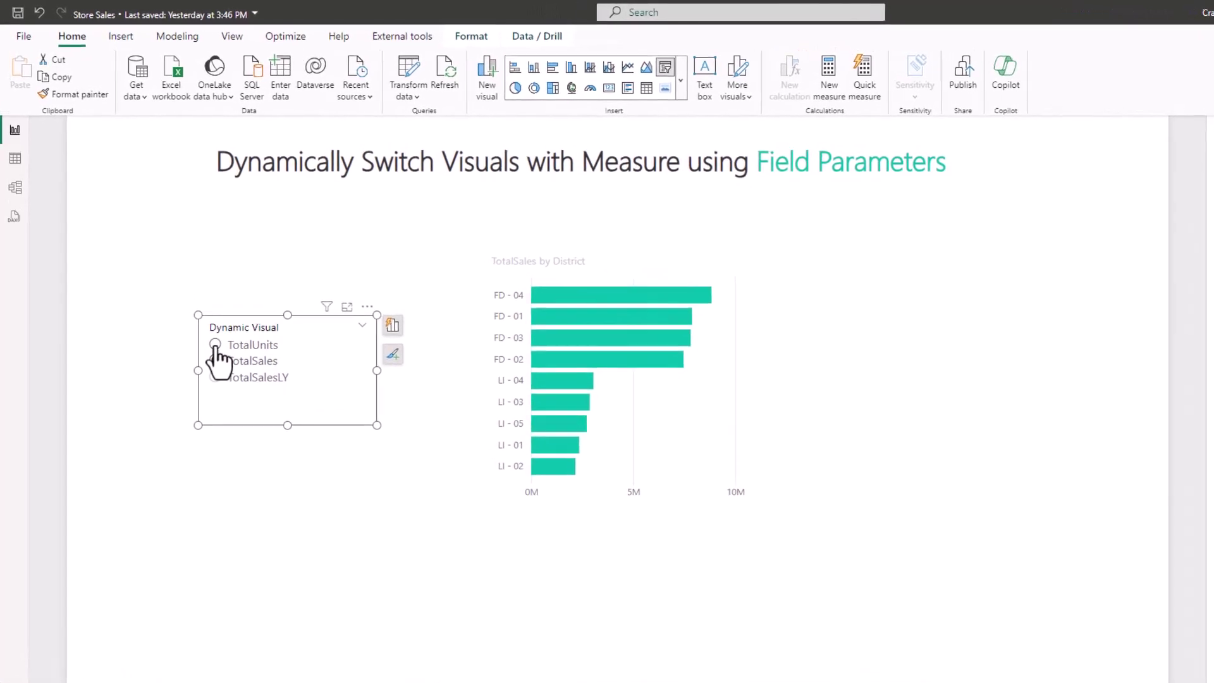
click(197, 315)
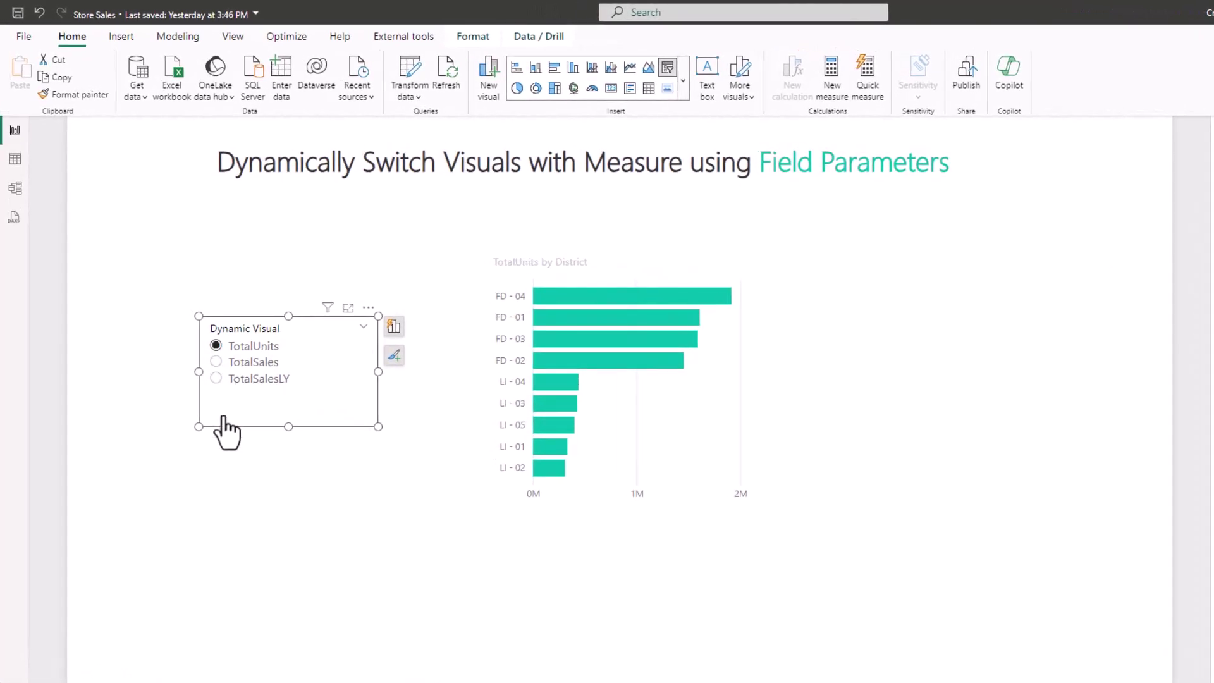
click(216, 362)
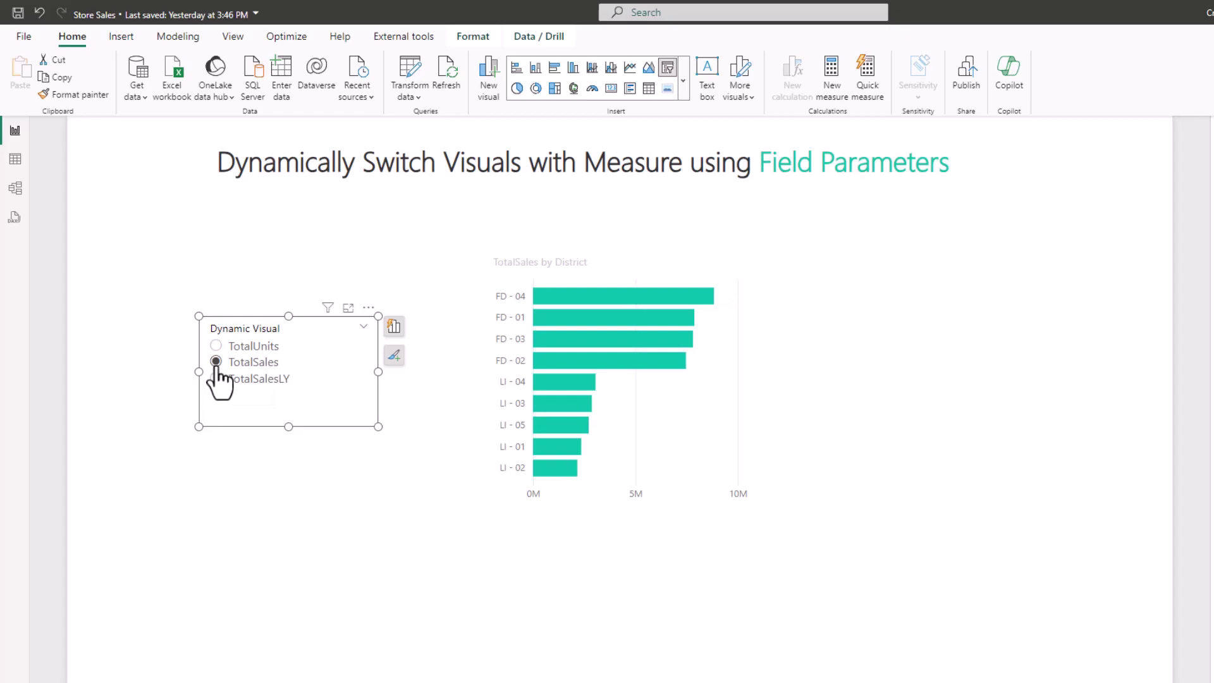
click(701, 442)
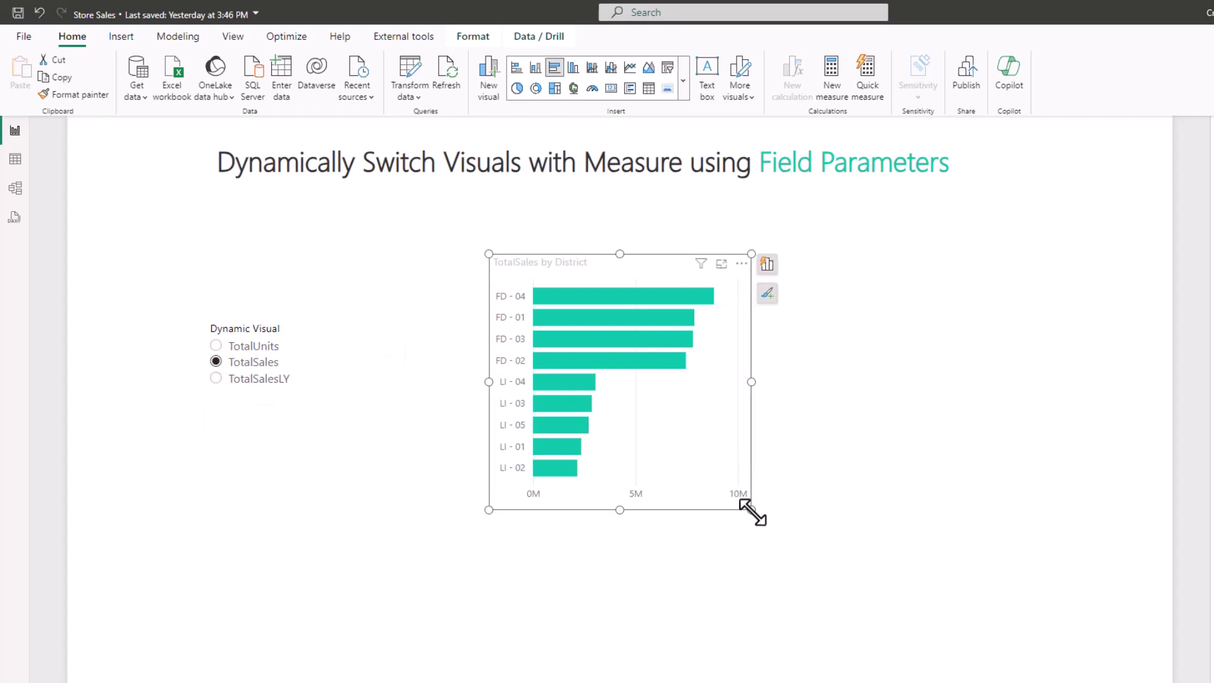
- Enlarge the District chart, make its title black, and test all three measures, ending on TotalSales
drag(751, 509, 870, 559)
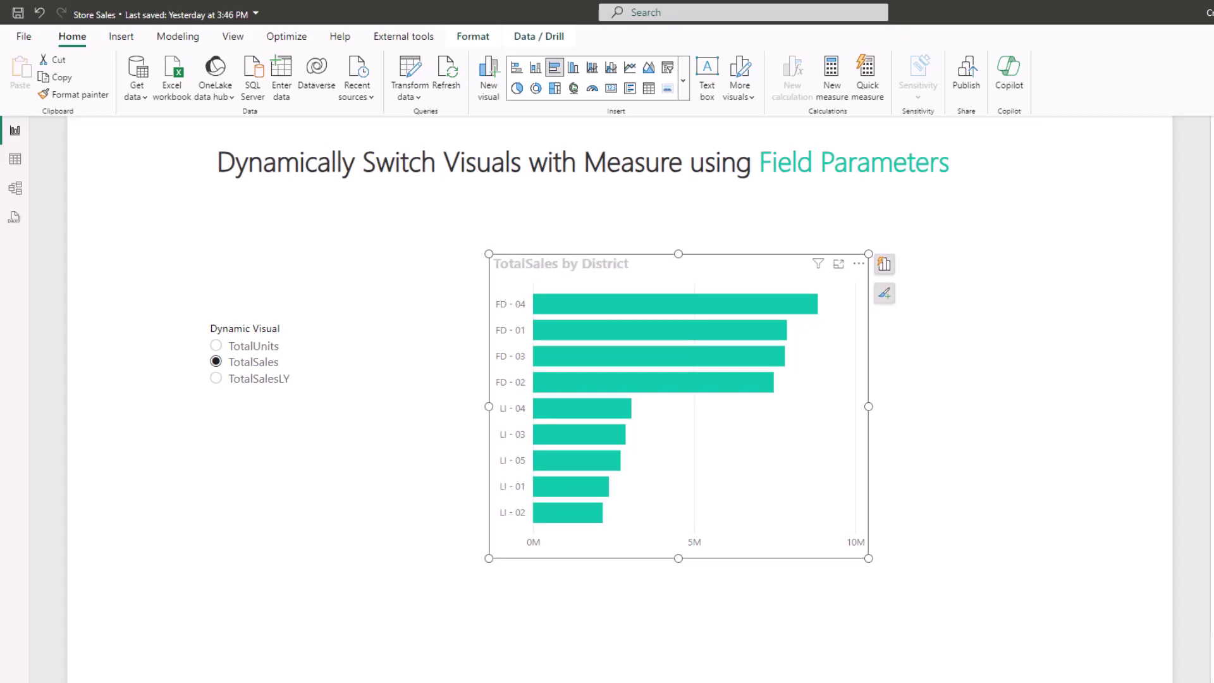
click(1188, 512)
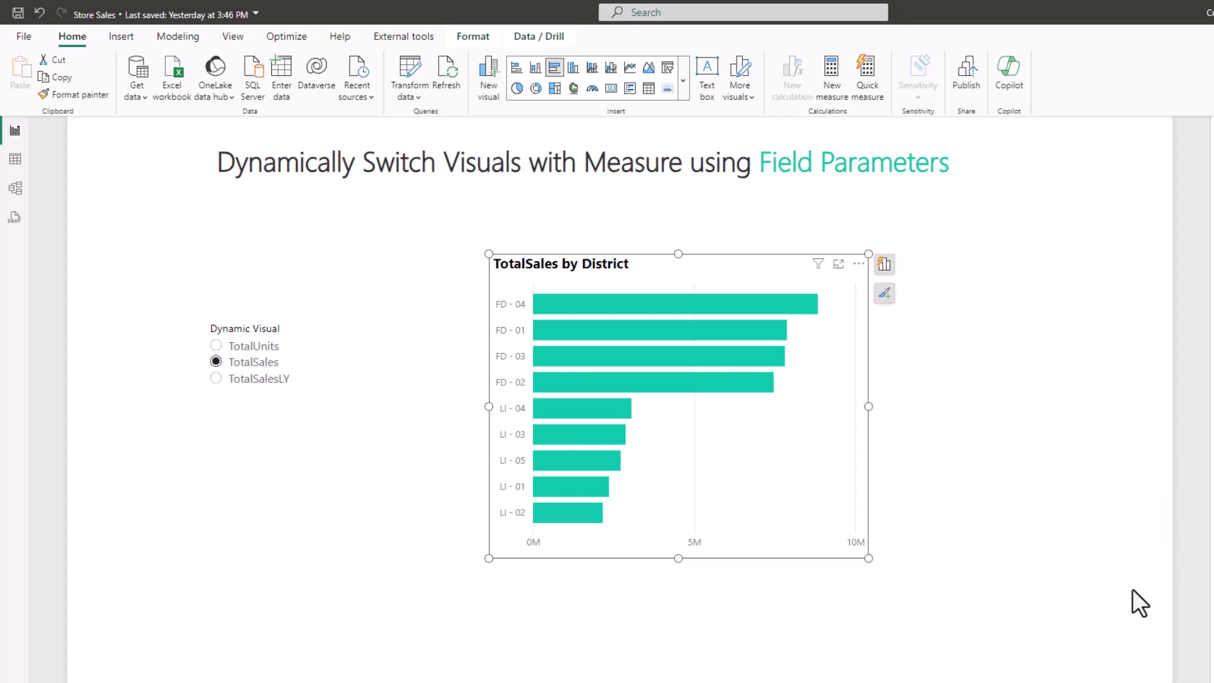
click(216, 380)
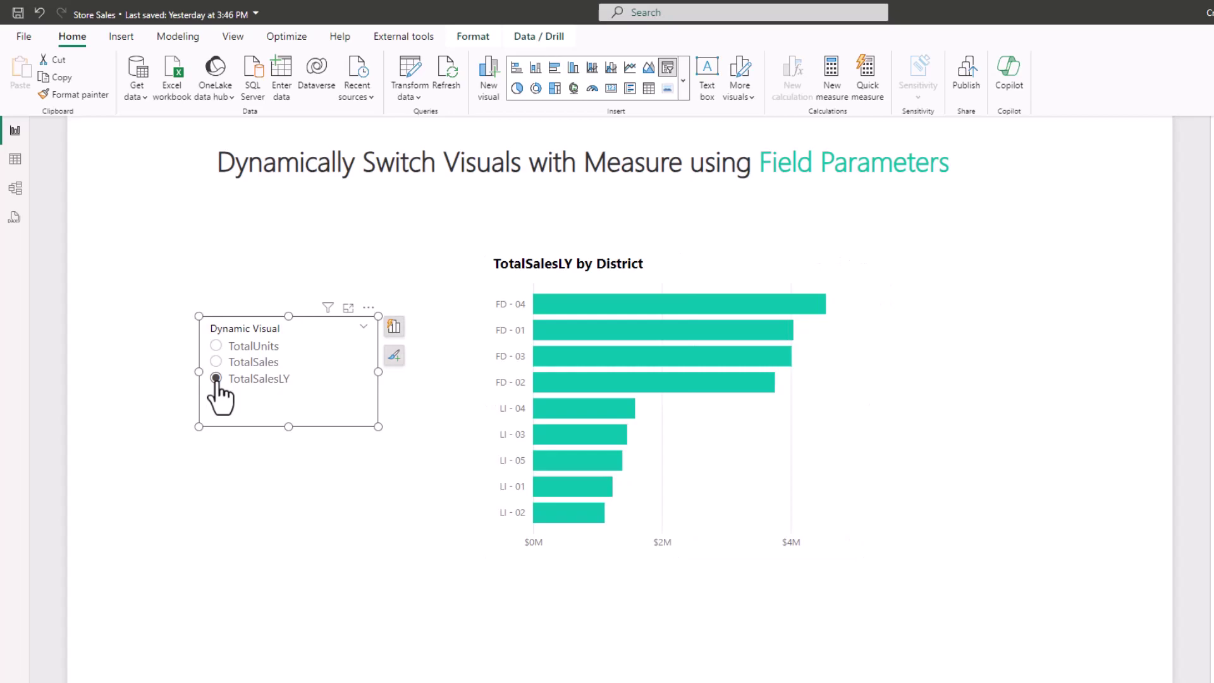
click(216, 361)
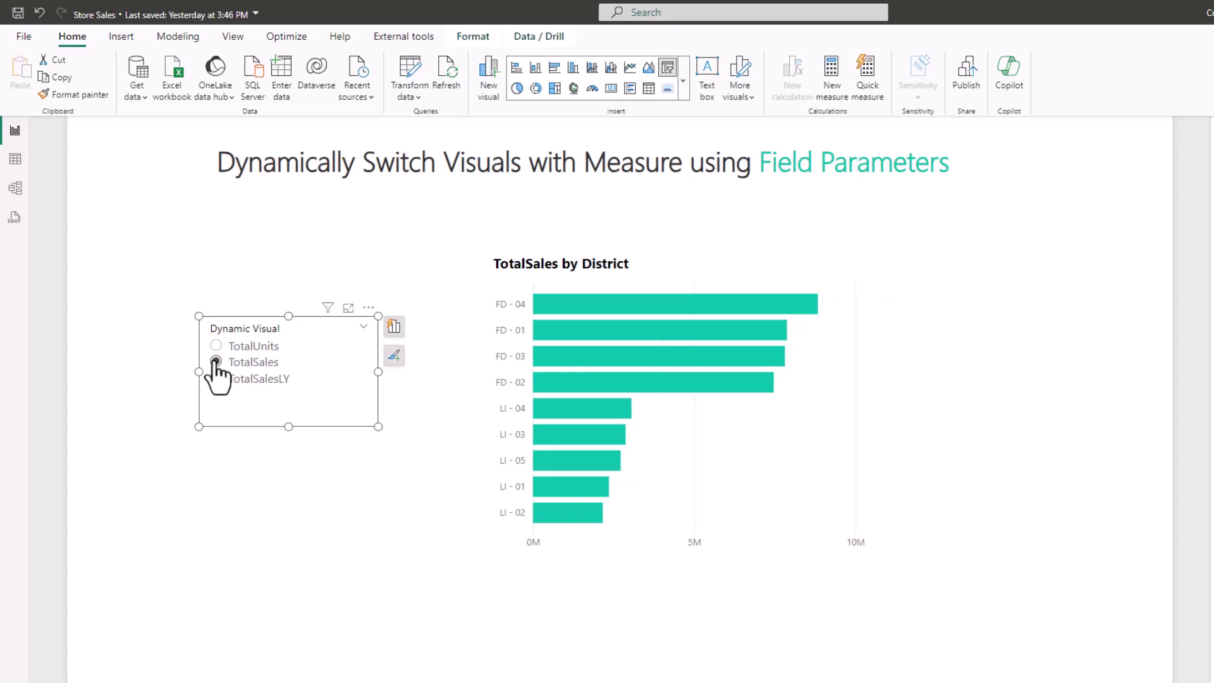
click(216, 346)
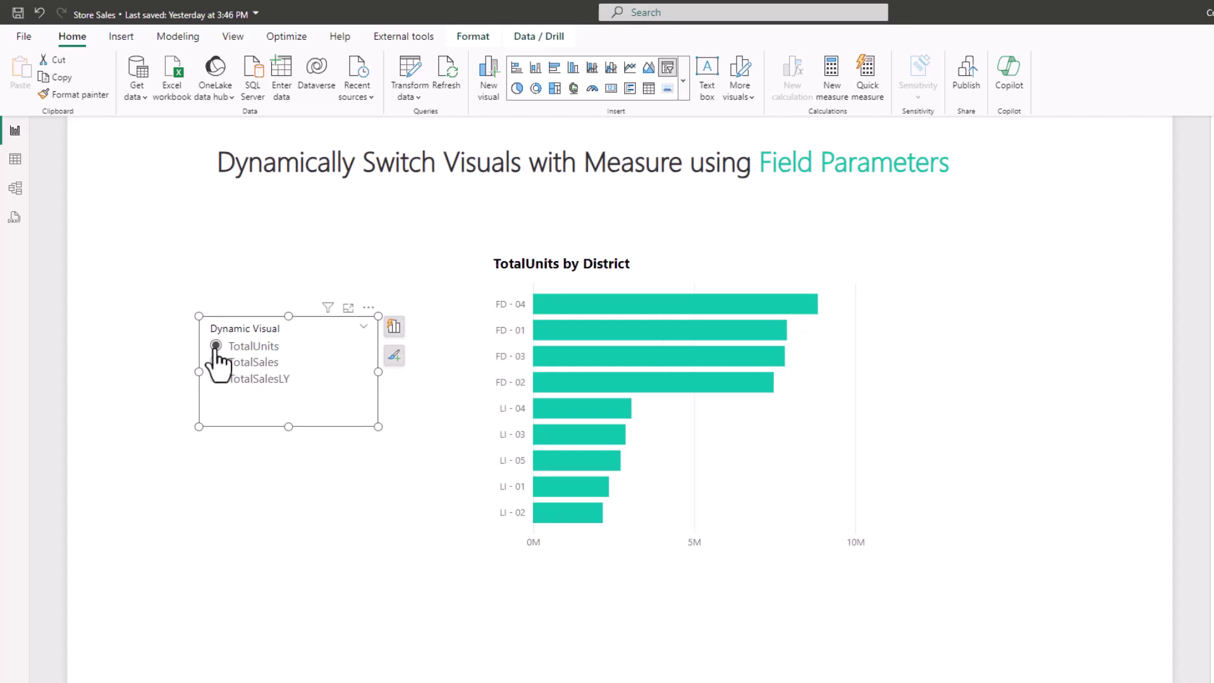
click(319, 366)
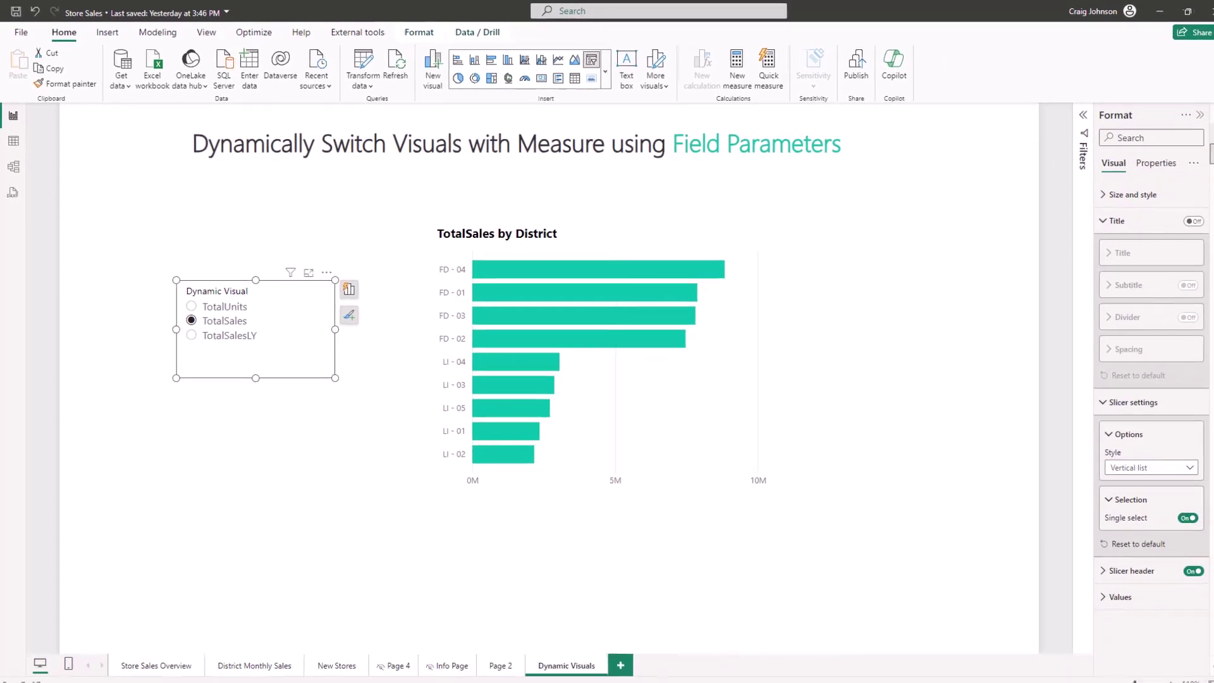
- Give the slicer values font size 12, hide its header, and fit it beside the chart
click(1089, 219)
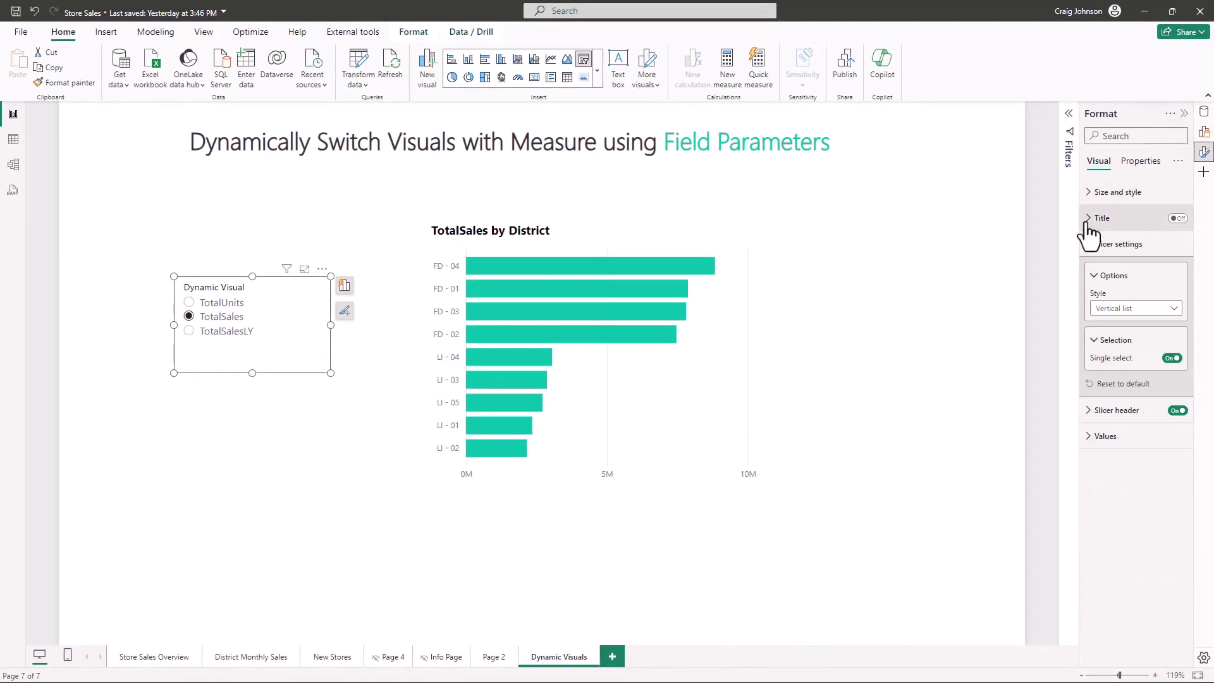
click(1088, 437)
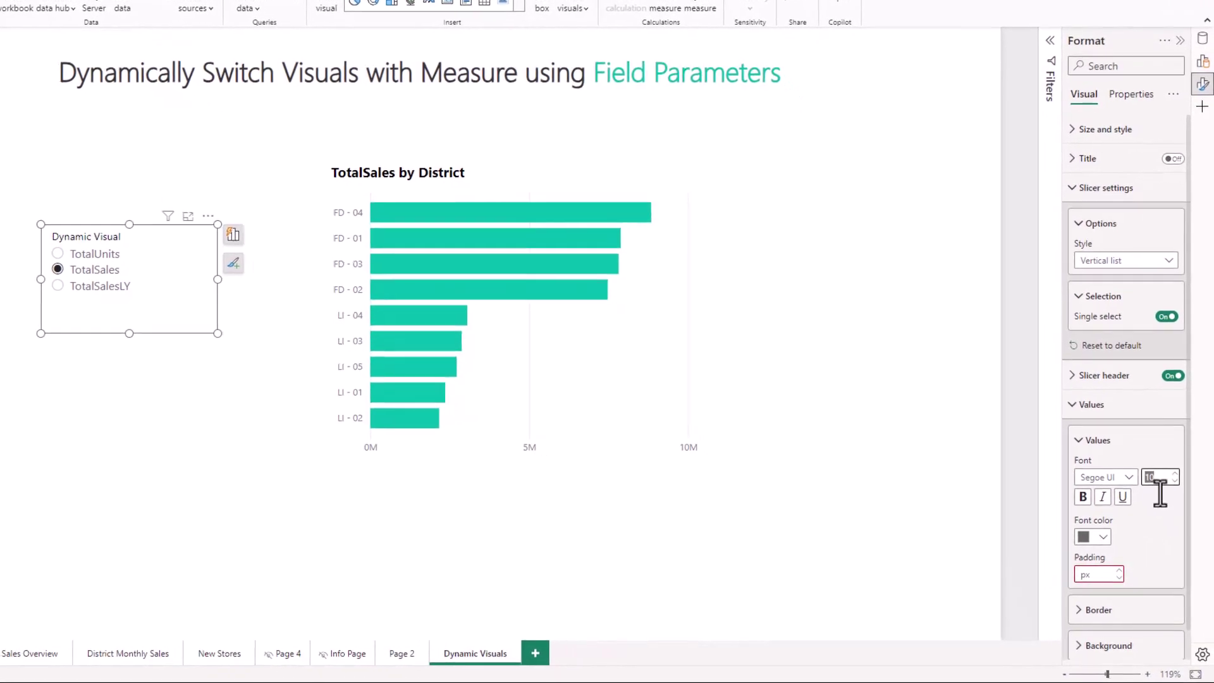
text(12)
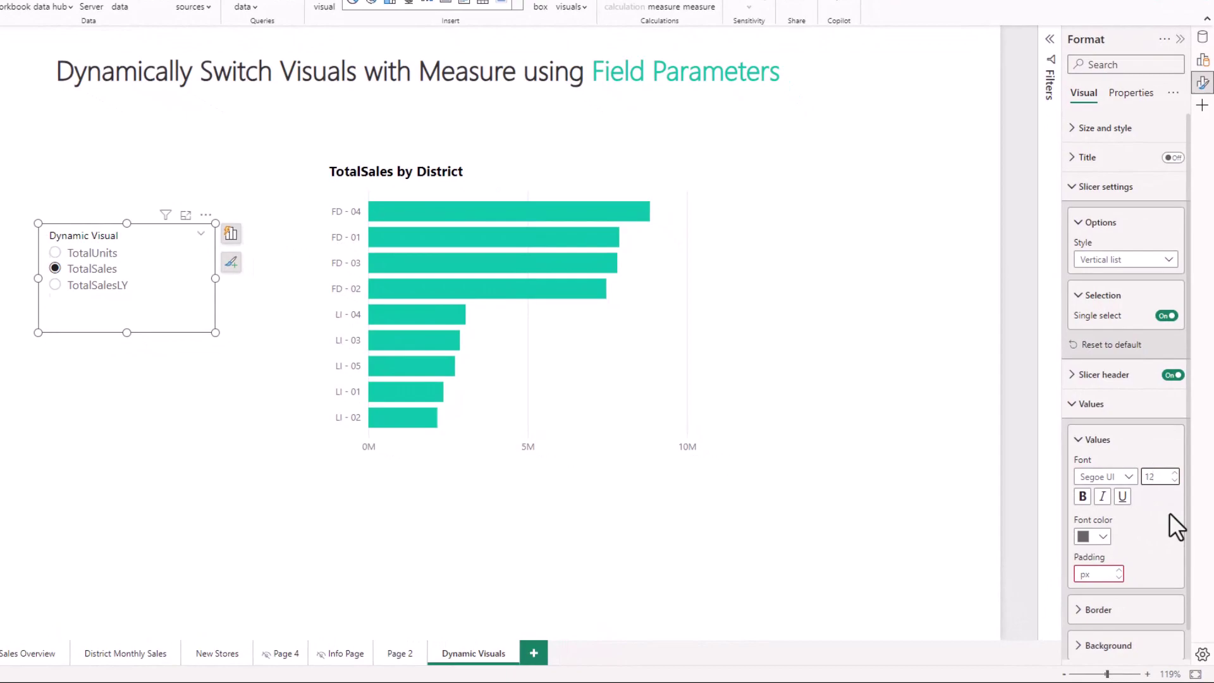
click(1172, 375)
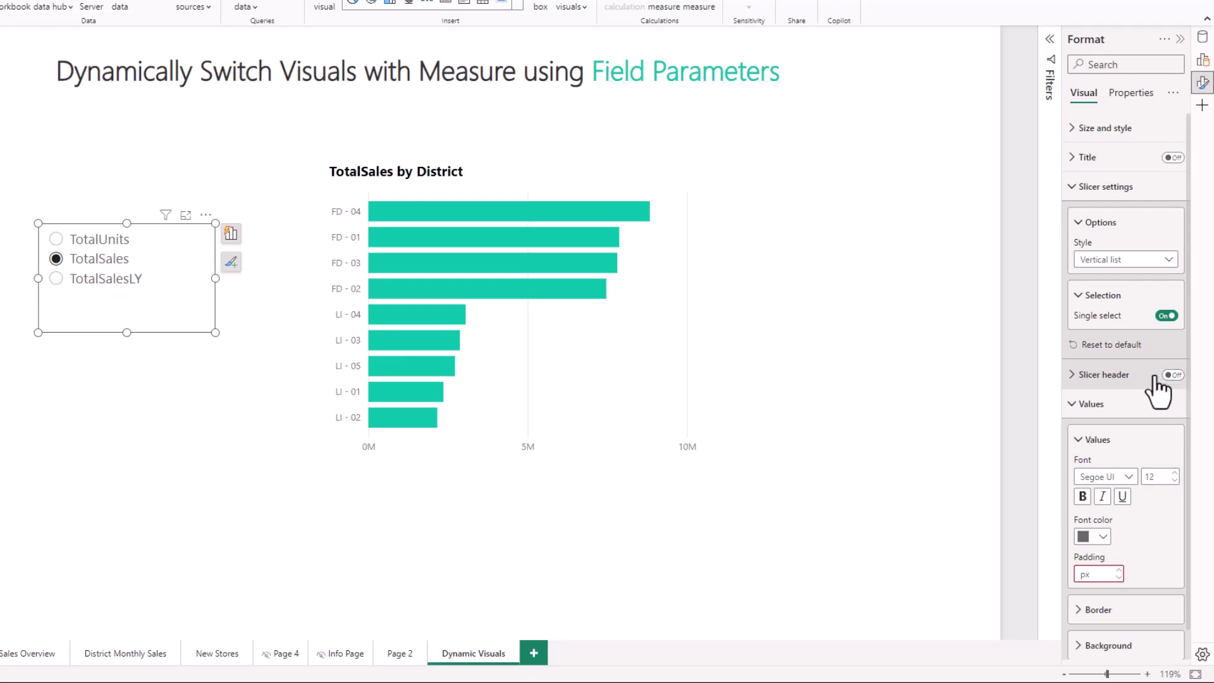
drag(215, 333, 188, 326)
drag(158, 254, 240, 274)
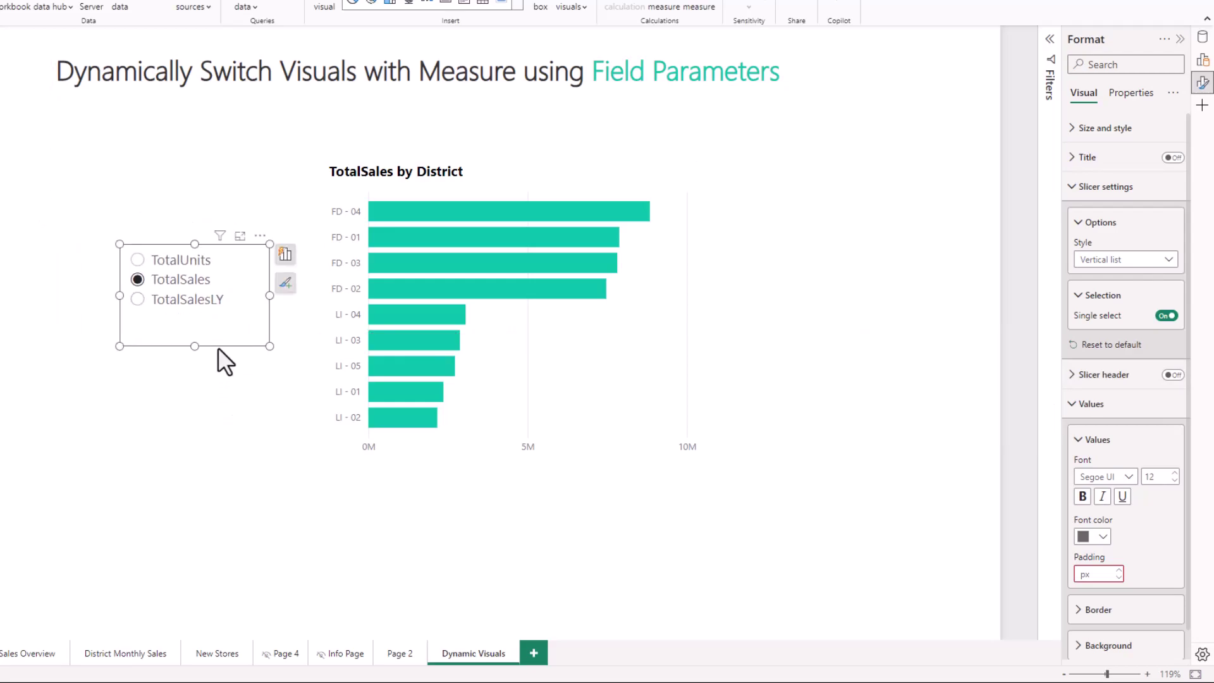
- Switch the chart through TotalUnits, TotalSales and finally TotalSalesLY with the slicer
click(137, 260)
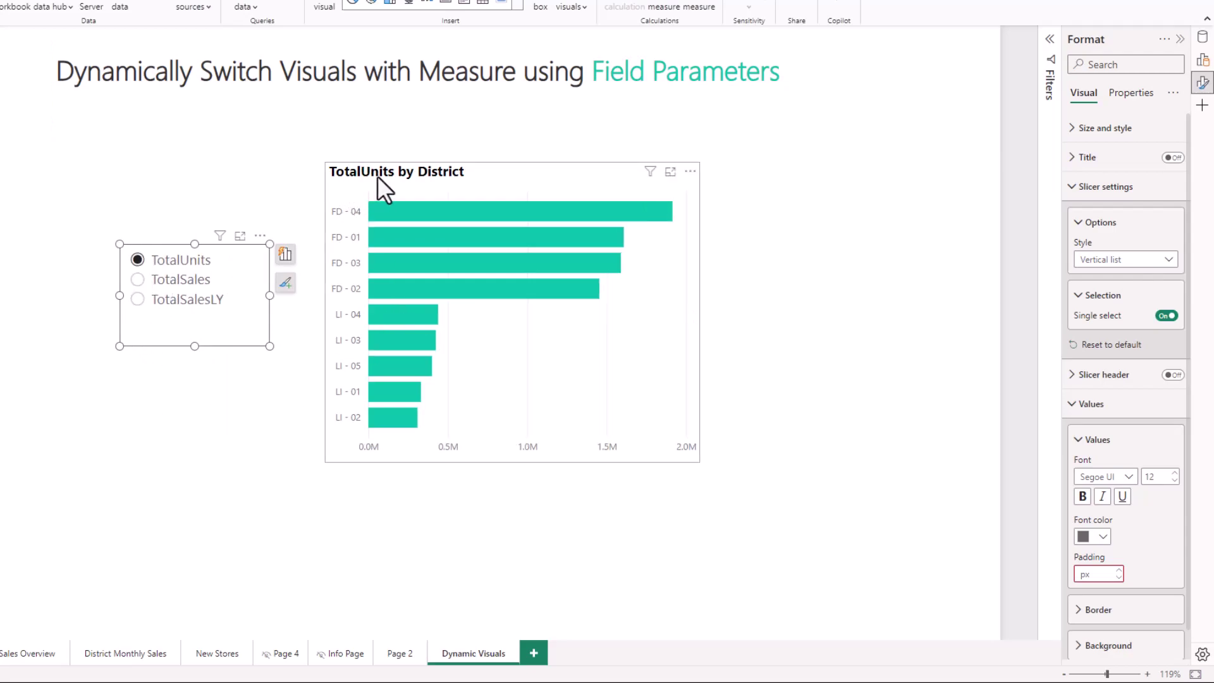
click(138, 280)
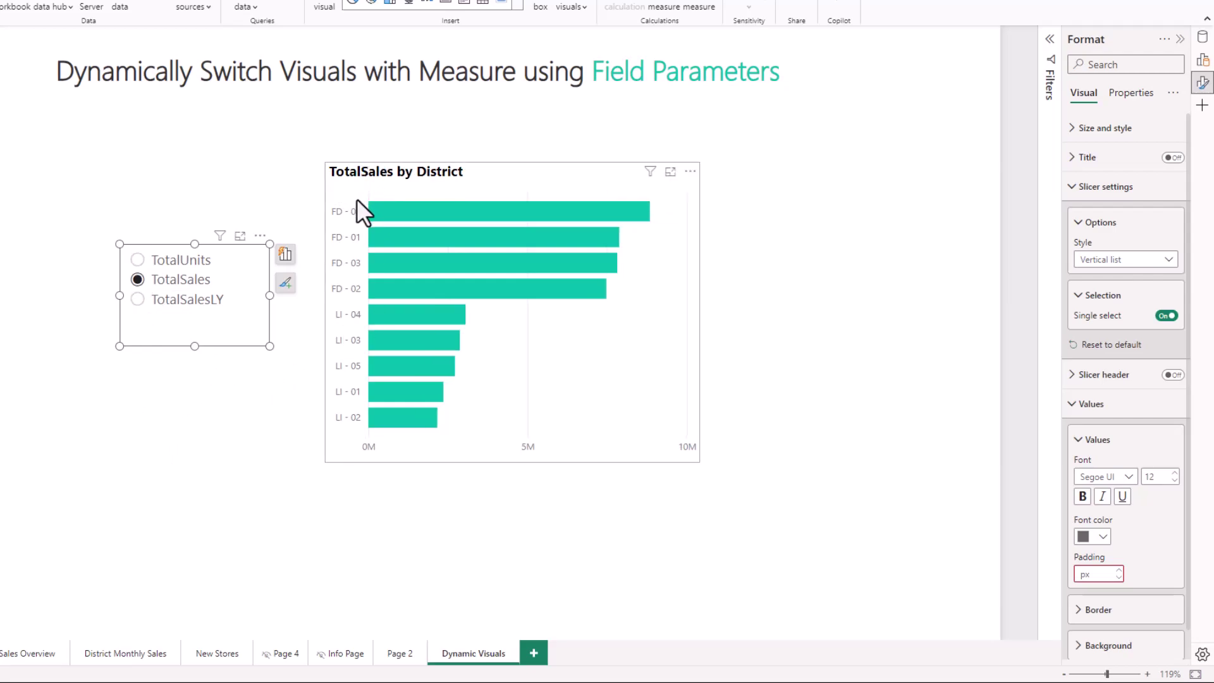
click(137, 299)
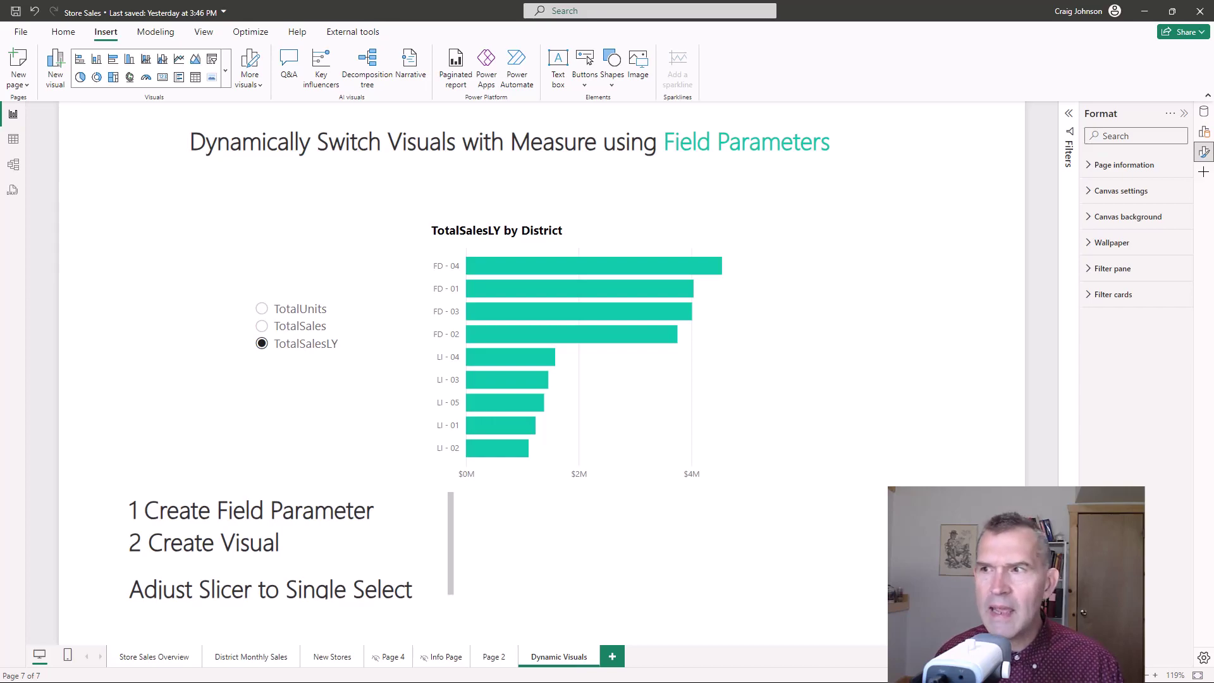
click(163, 36)
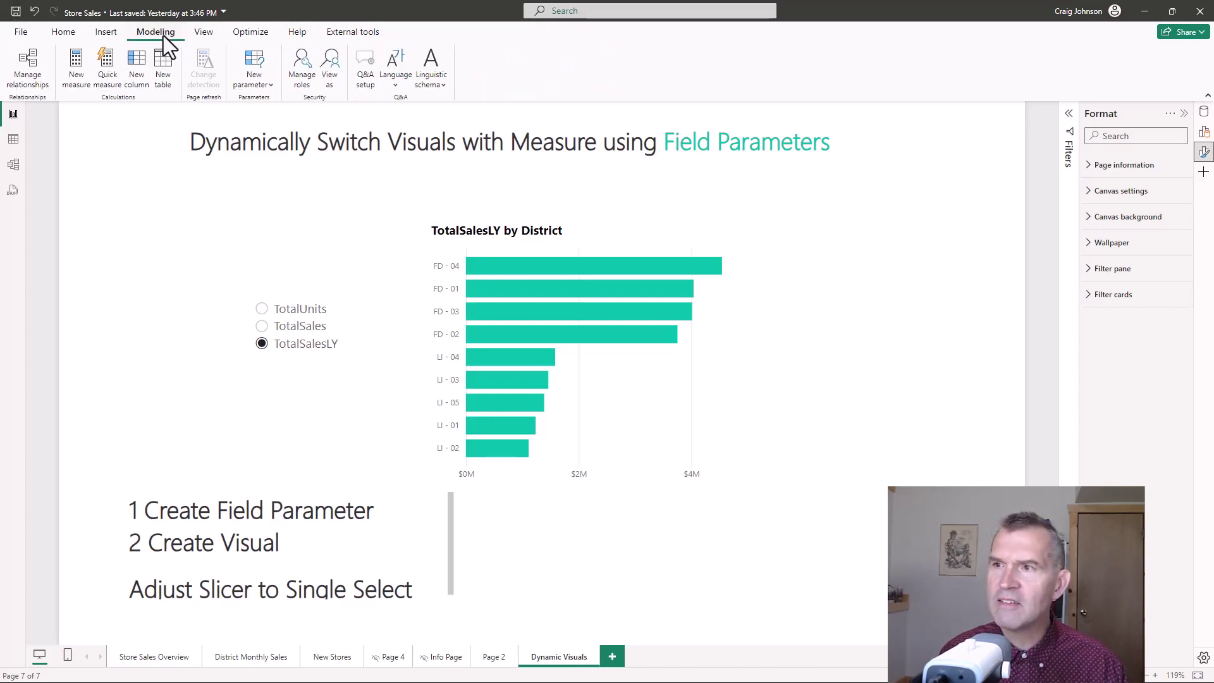
click(263, 82)
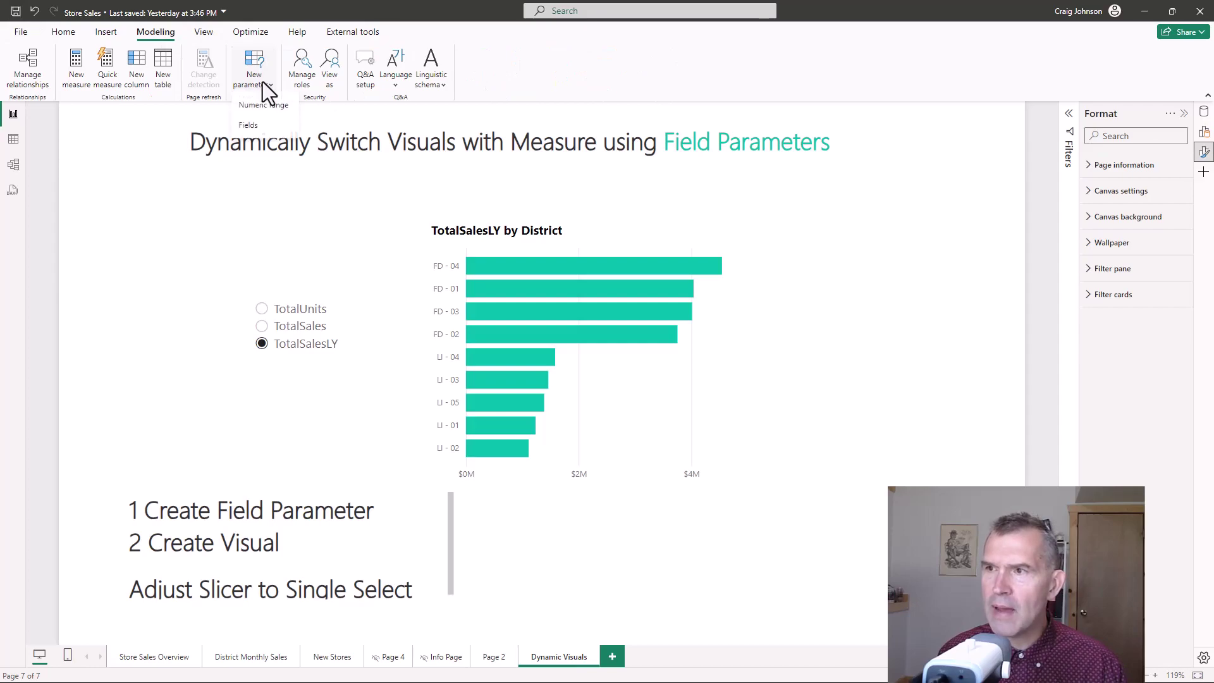
click(248, 127)
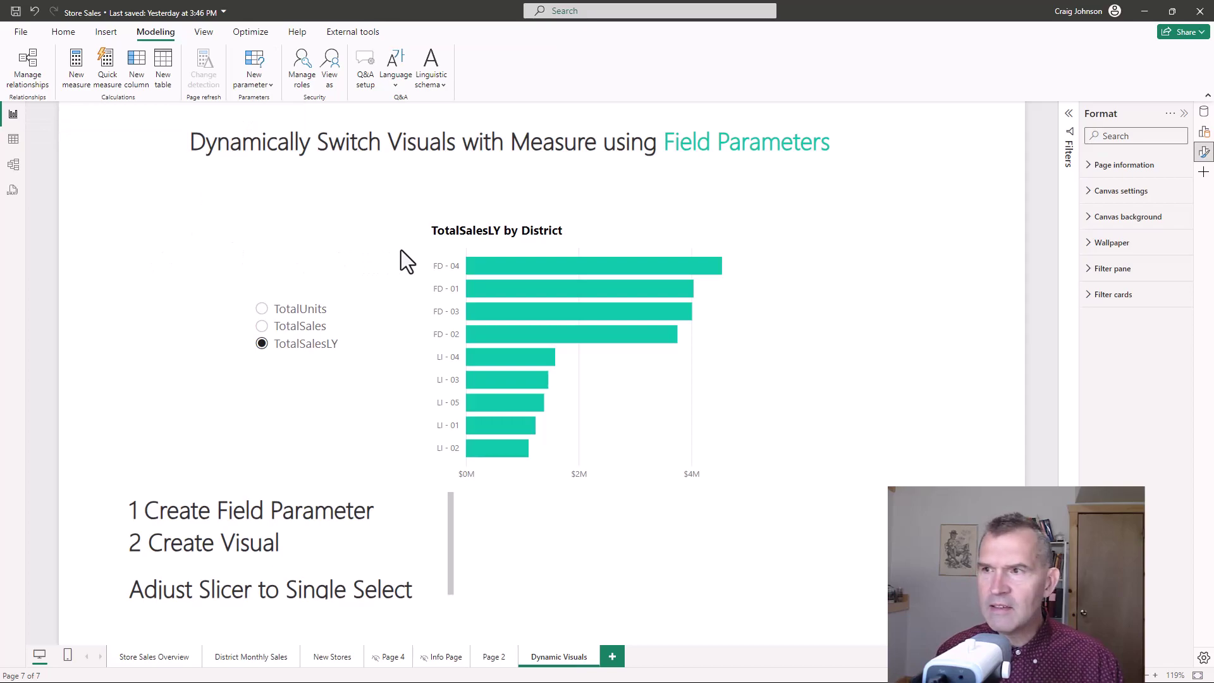
click(60, 32)
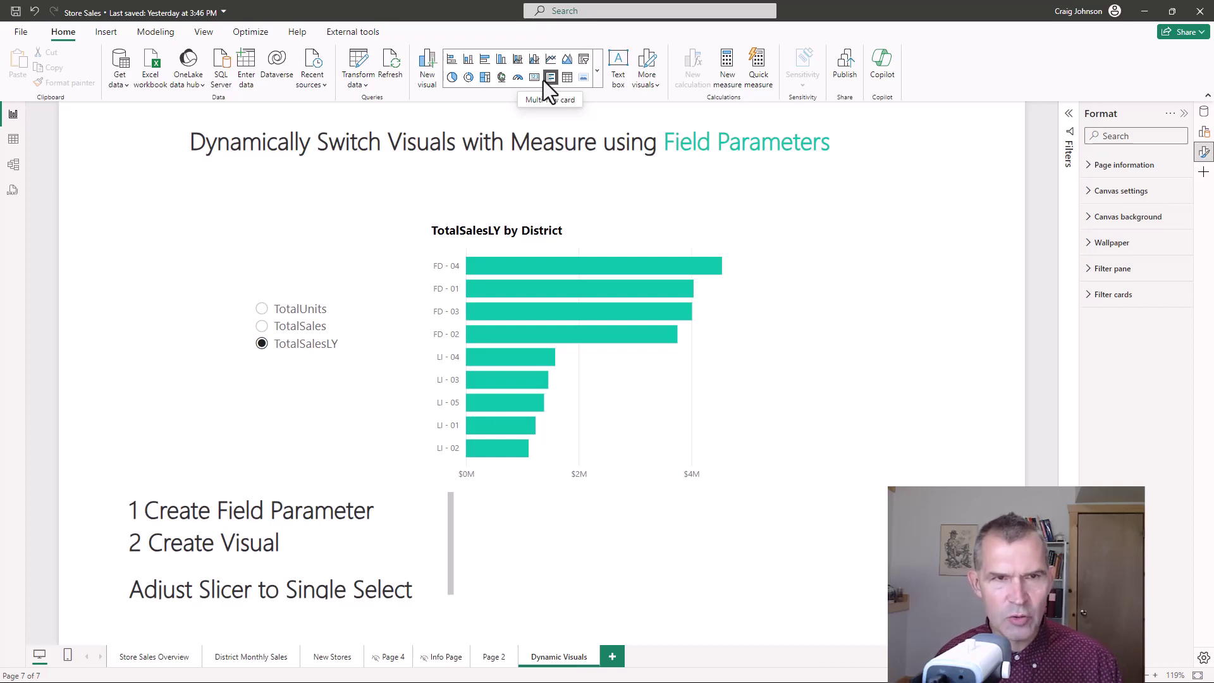
click(262, 308)
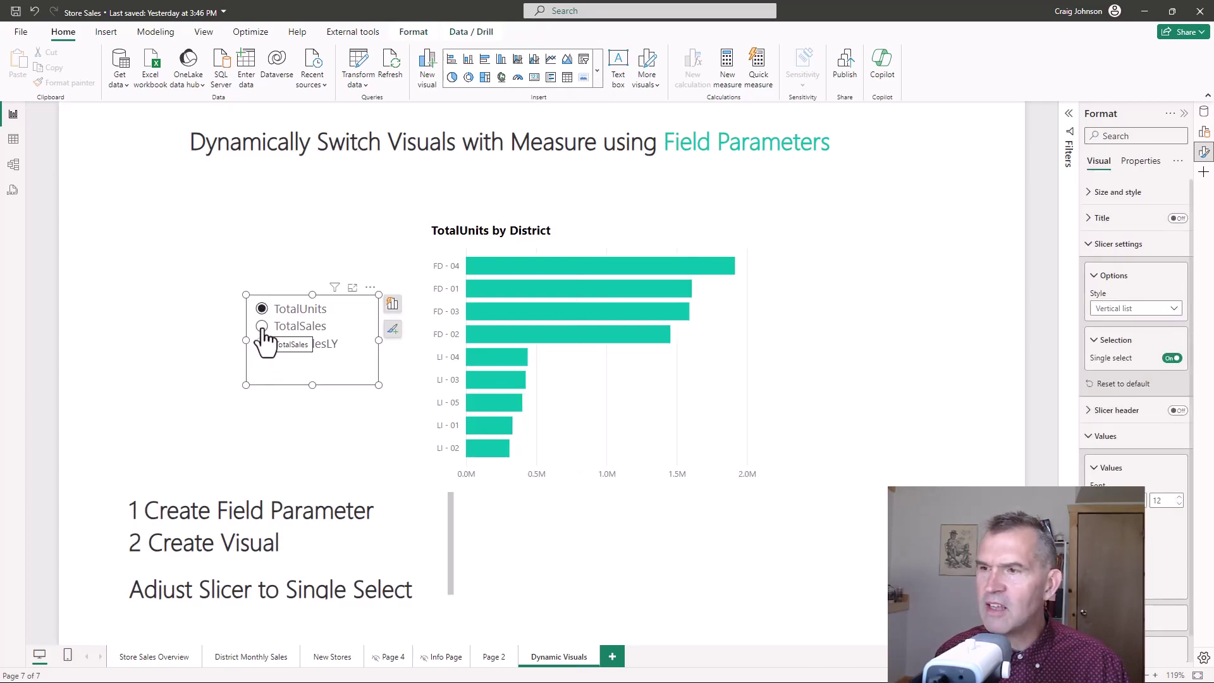
click(262, 327)
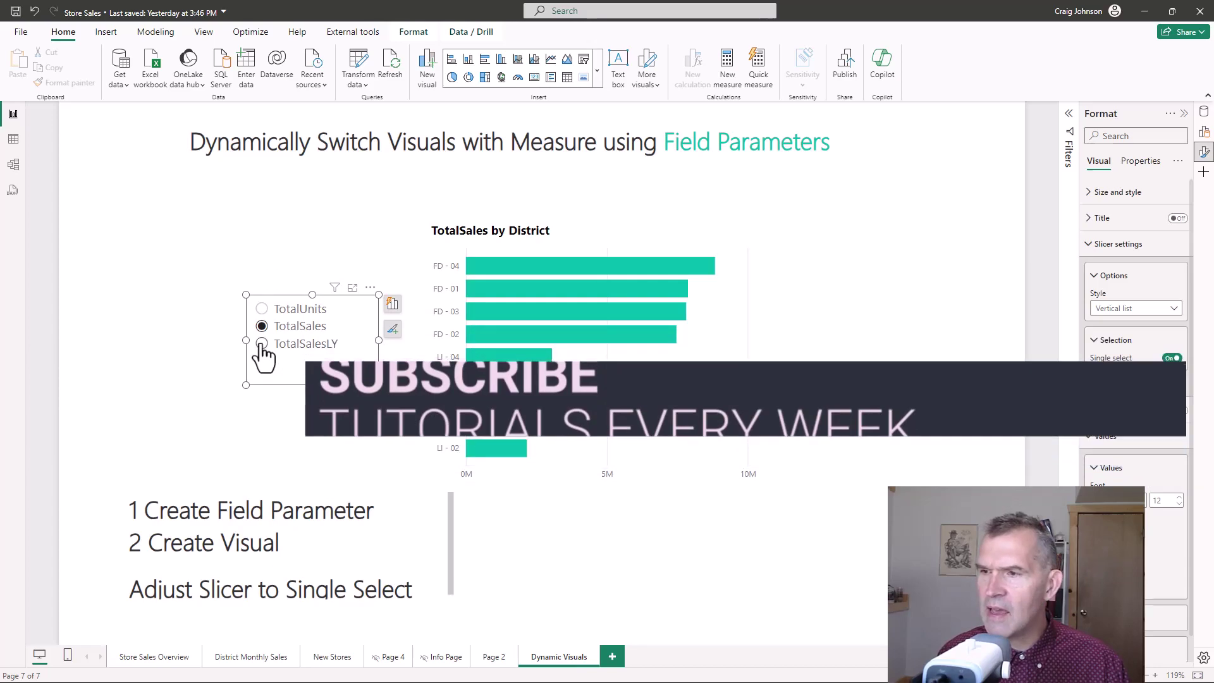
click(262, 344)
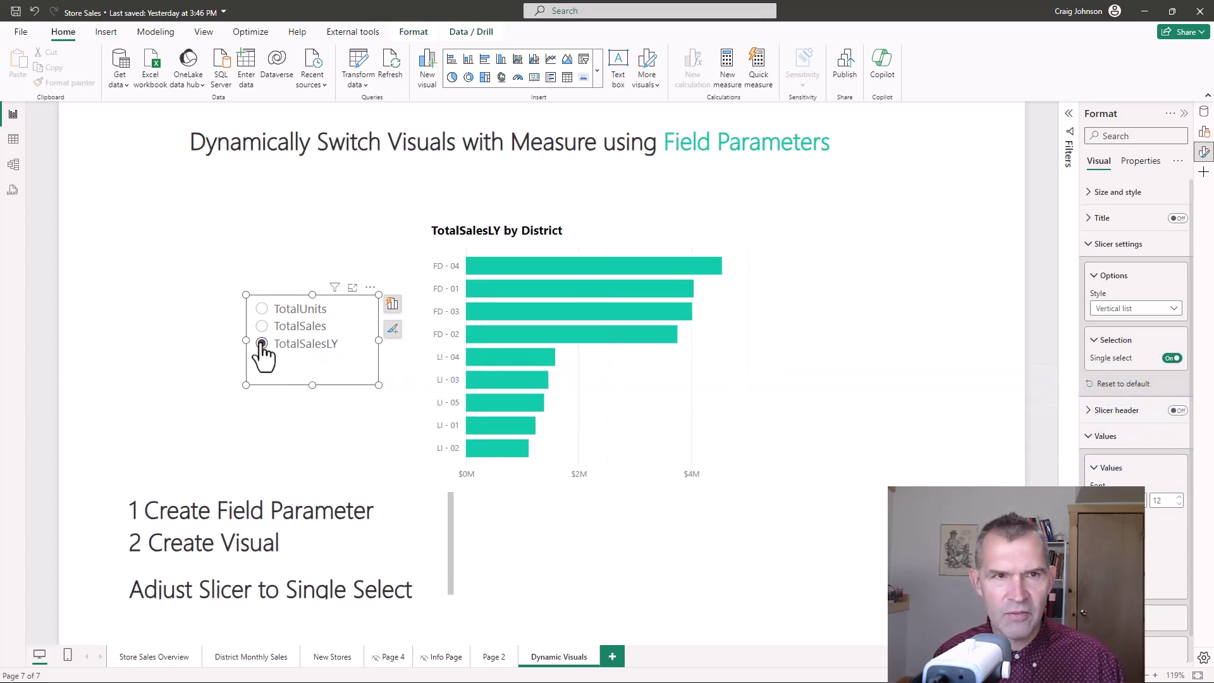